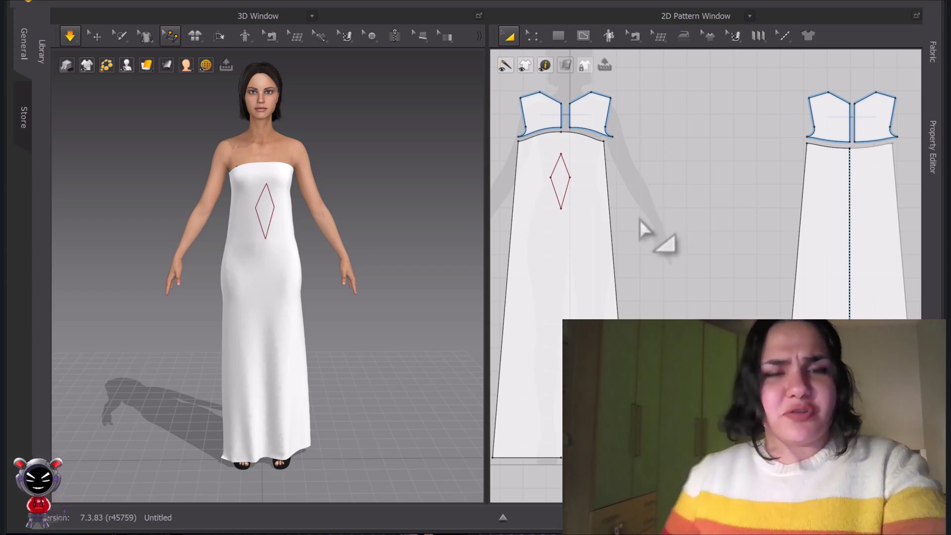
Shift the front dress panel slightly within the 2D pattern layout.
left_click(610, 237)
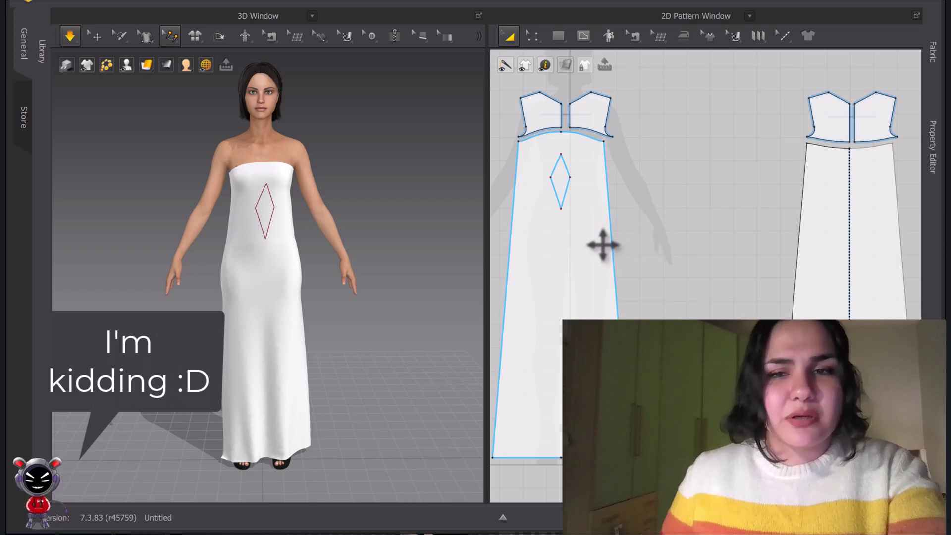
left_click_drag(596, 248, 601, 254)
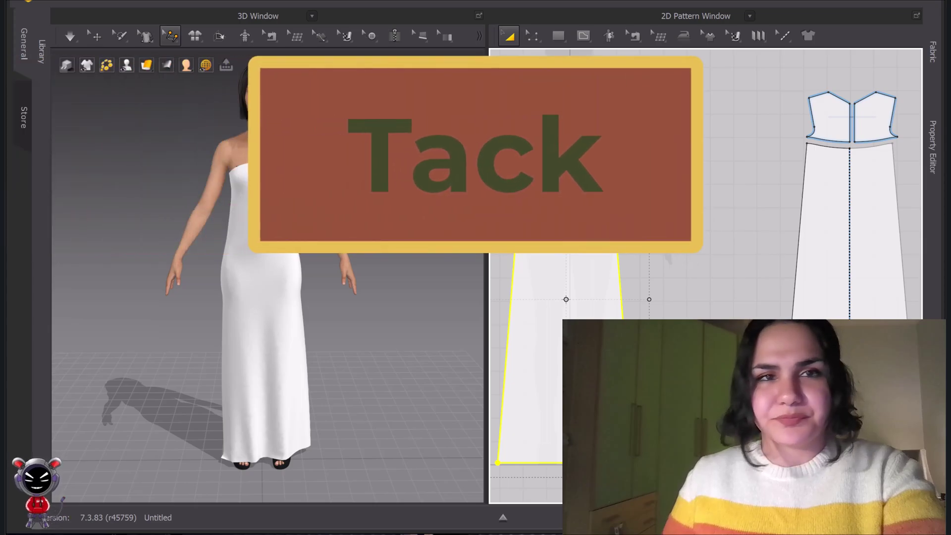
Detach the Tack / Line Tack tool list so it floats over the 3D view.
left_click(175, 36)
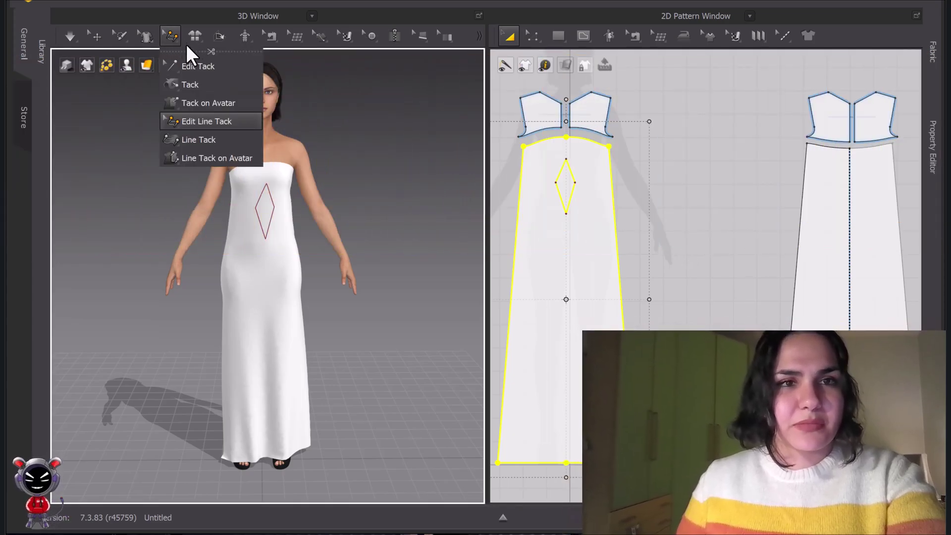
left_click(148, 84)
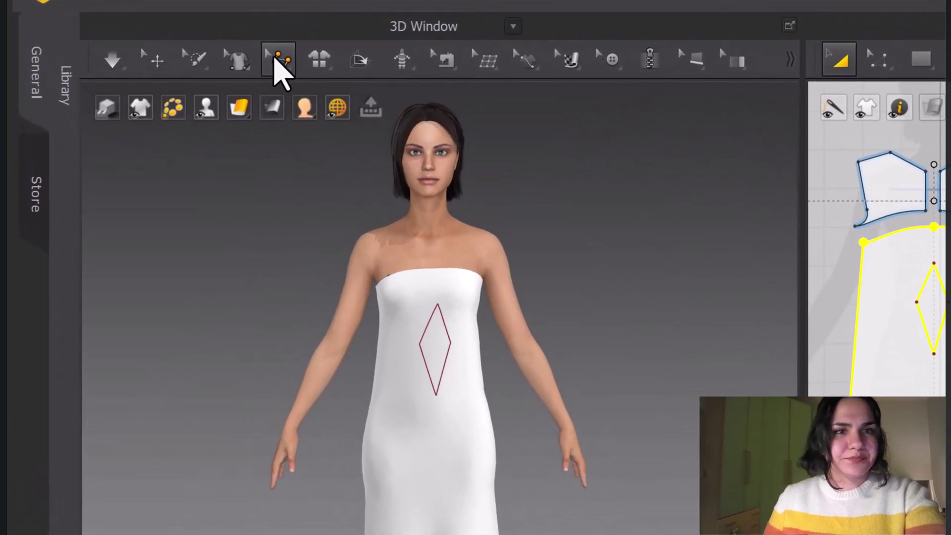
left_click(170, 36)
left_click(295, 75)
left_click(277, 68)
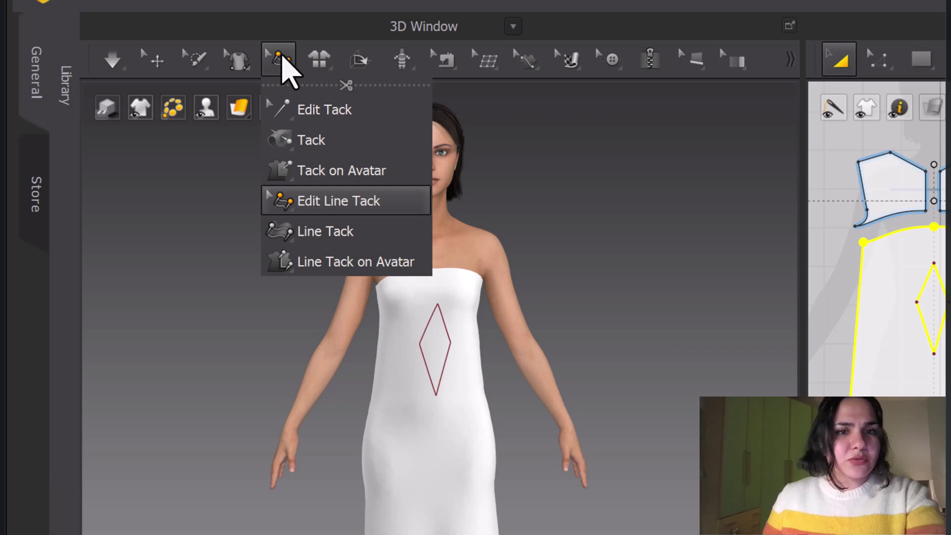
left_click(487, 444)
left_click(288, 58)
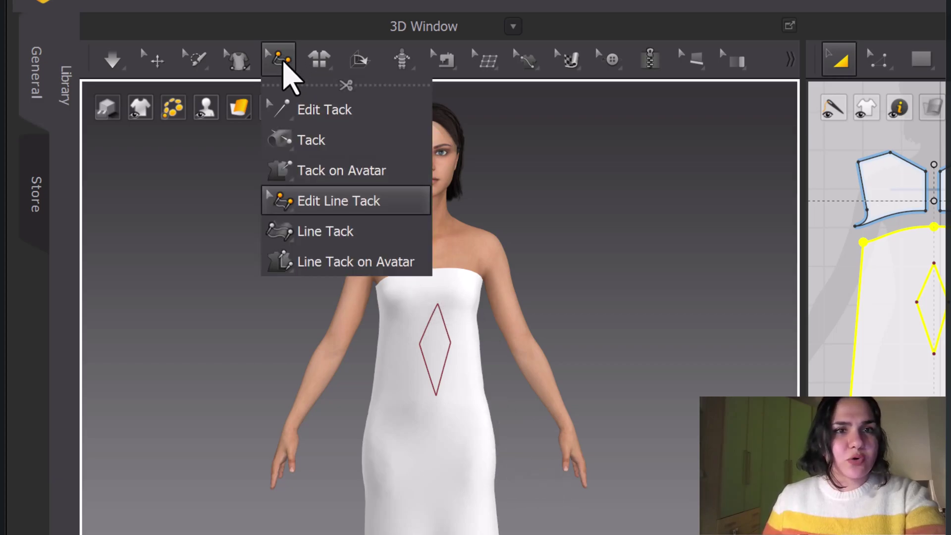
left_click_drag(346, 85, 154, 131)
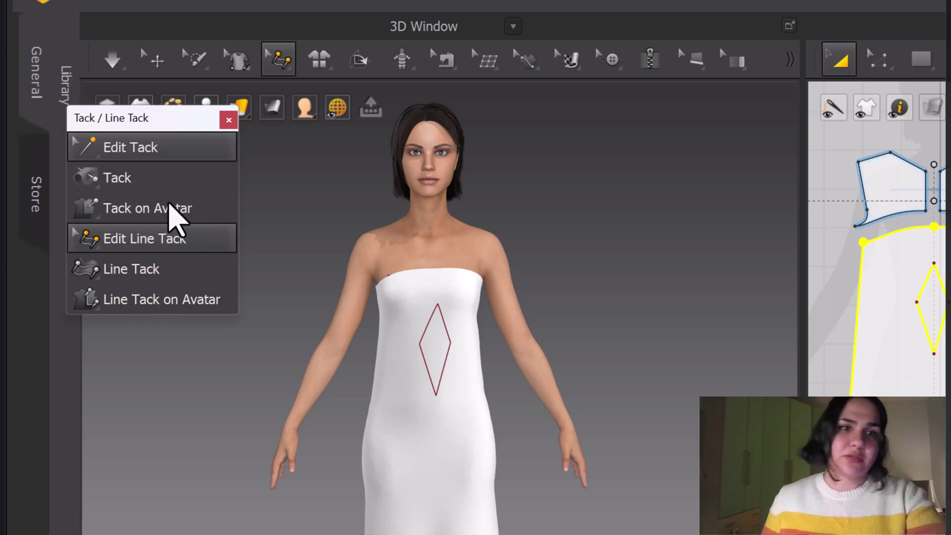
left_click(174, 231)
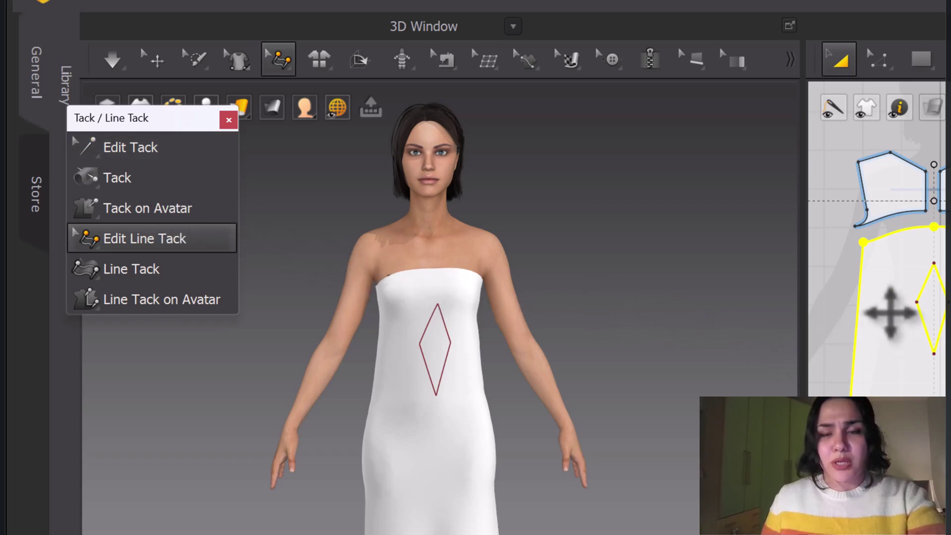
left_click(270, 213)
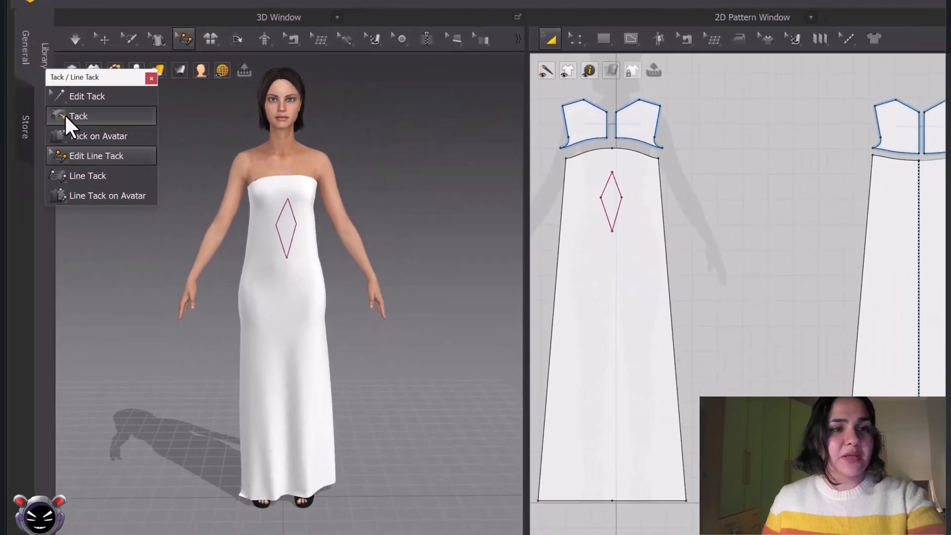
Hide the 2D pattern window, examine the diamond on the dress front up close in 3D, and restore the 2D window.
left_click(67, 119)
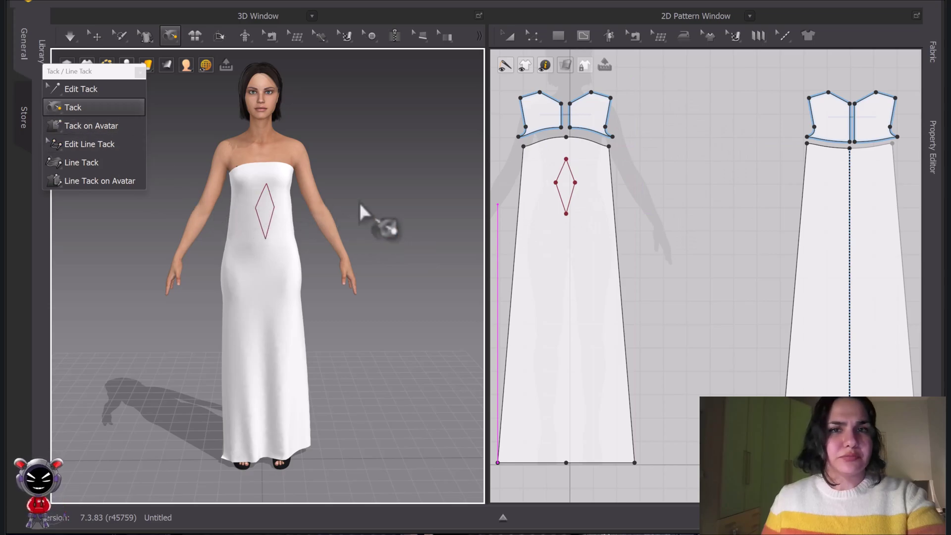
left_click(97, 36)
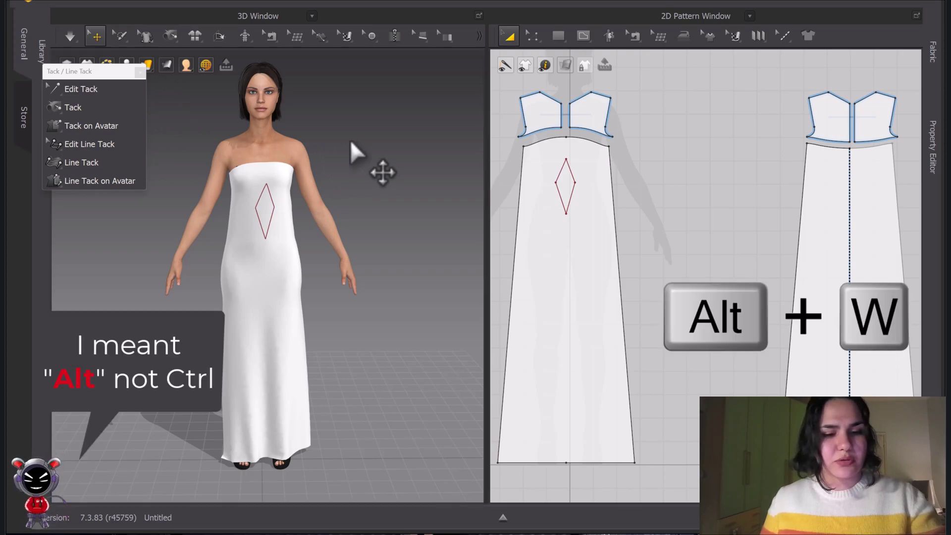
key("alt+w")
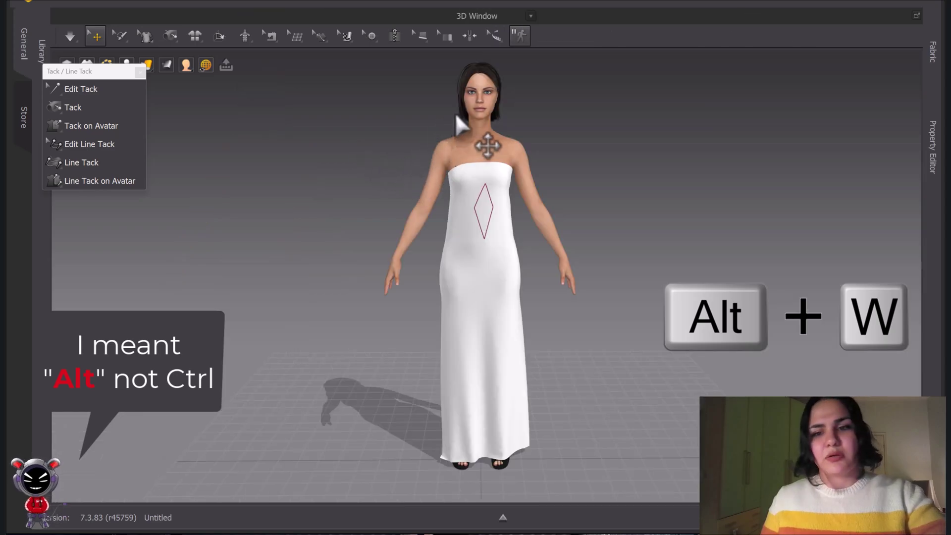
middle_click_drag(593, 153, 540, 145)
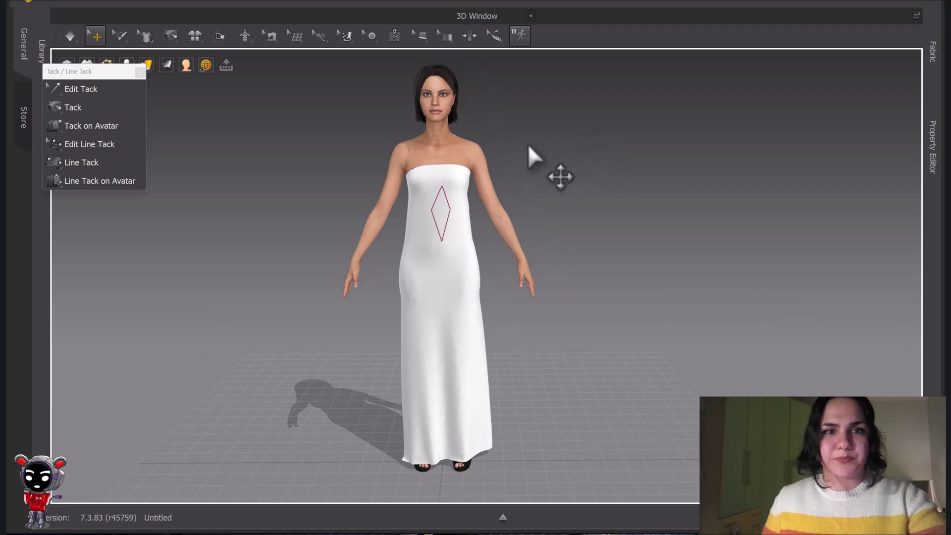
scroll(446, 233, "up", 5)
scroll(443, 230, "up", 4)
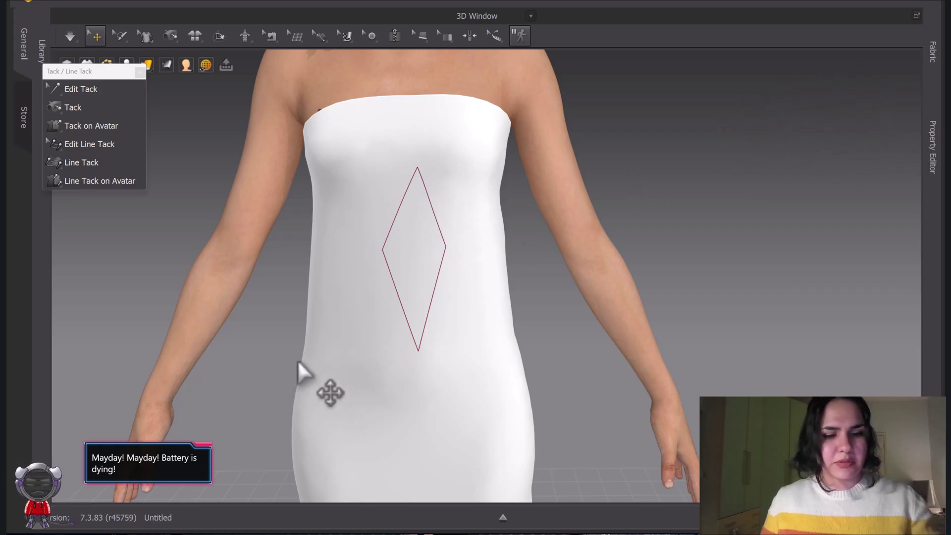
key("F11")
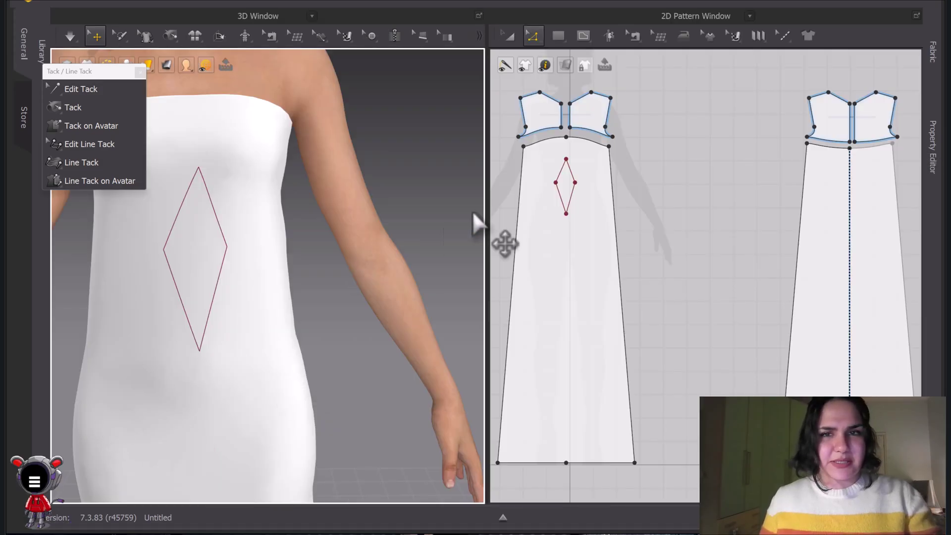
Convert the diamond internal shape on the front panel to a hole and simulate the dress.
left_click(572, 176)
right_click(572, 173)
left_click(579, 163)
key("a")
right_click(569, 175)
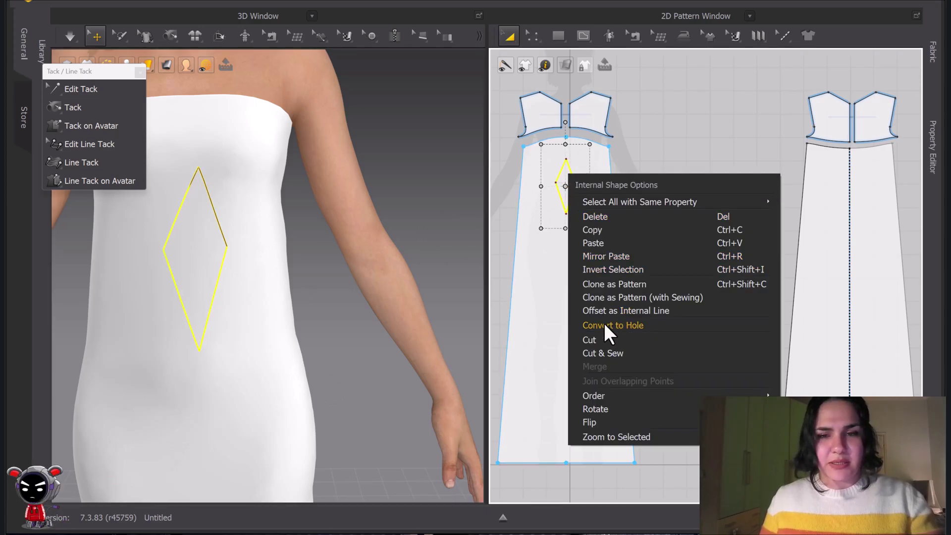
left_click(619, 324)
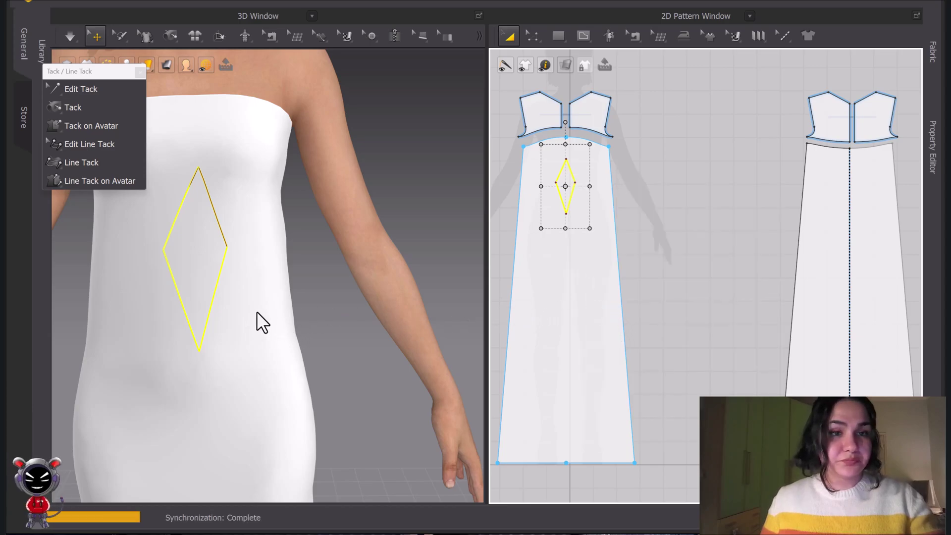
left_click(69, 32)
left_click(70, 31)
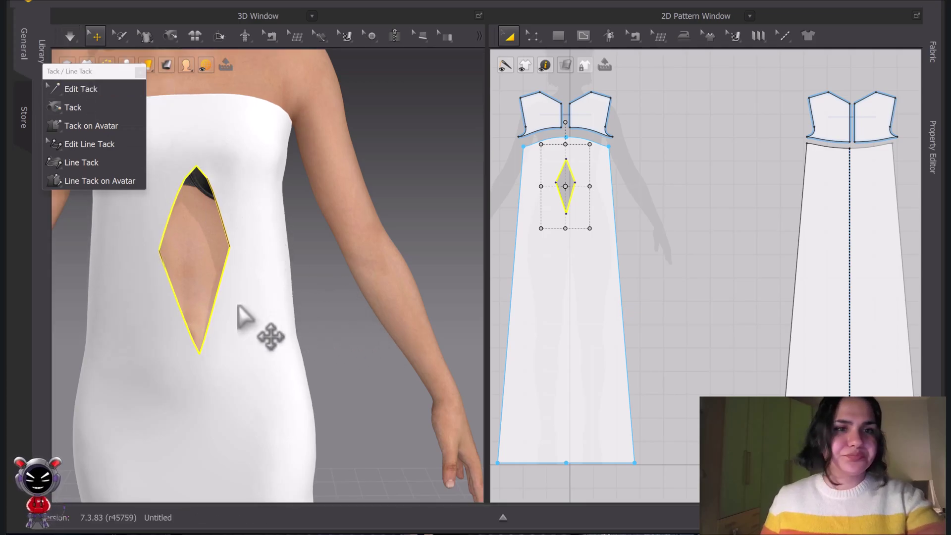
Place a tack across the widest part of the diamond hole, joining the fabric just beyond its two side corners.
scroll(151, 239, "down", 3)
middle_click_drag(152, 240, 212, 280)
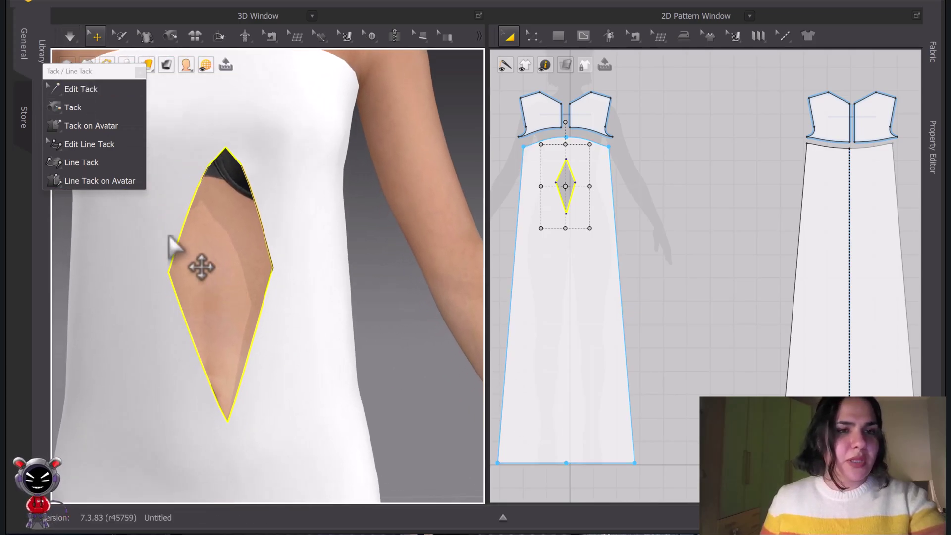
left_click(74, 107)
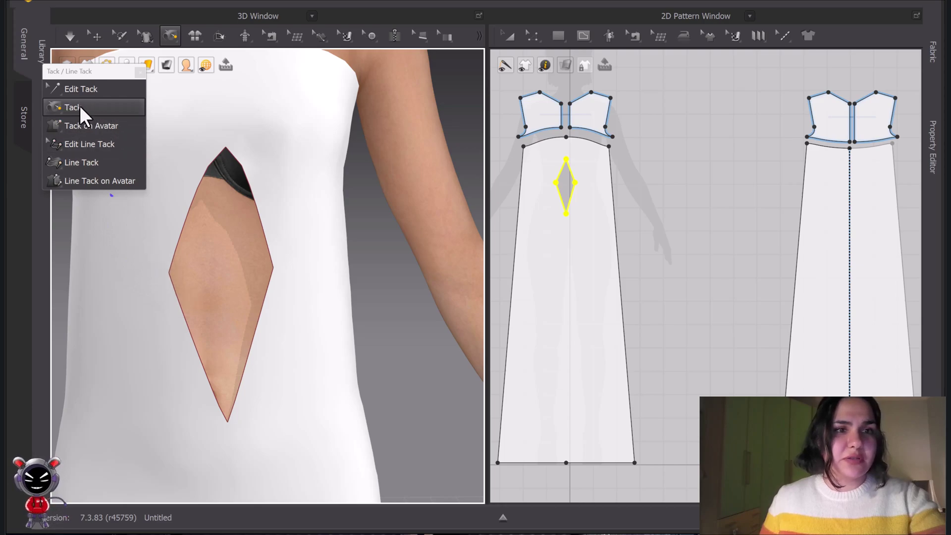
left_click(154, 272)
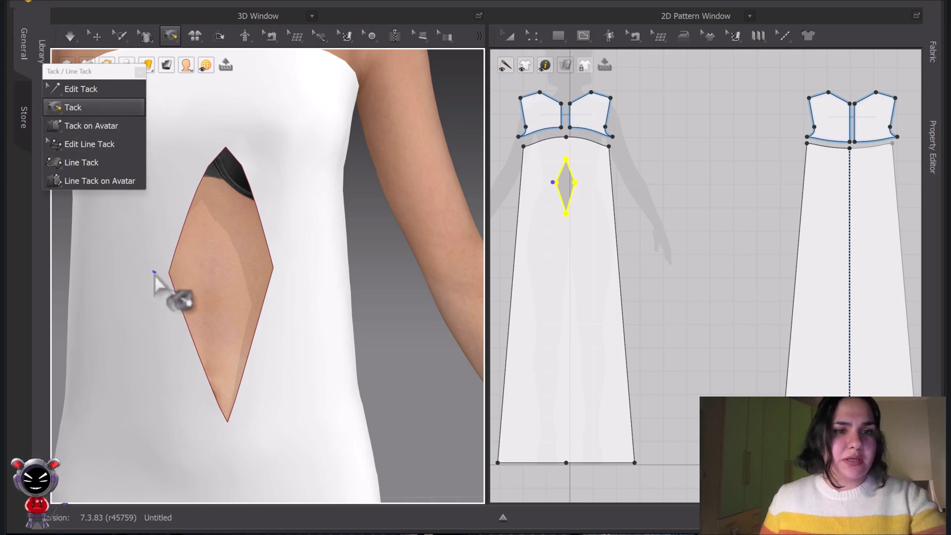
left_click(292, 272)
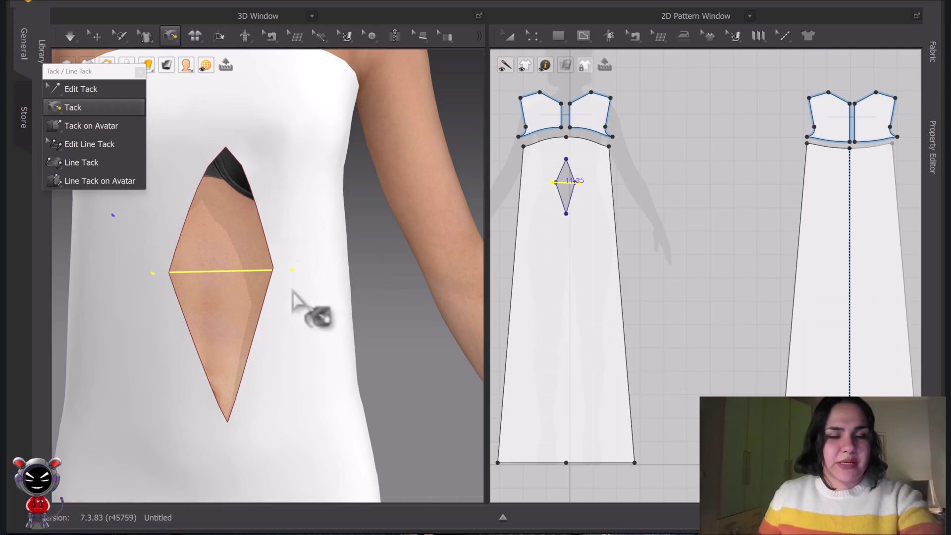
Simulate the dress at Normal quality so the tack pulls the hole's sides together.
left_click(65, 35)
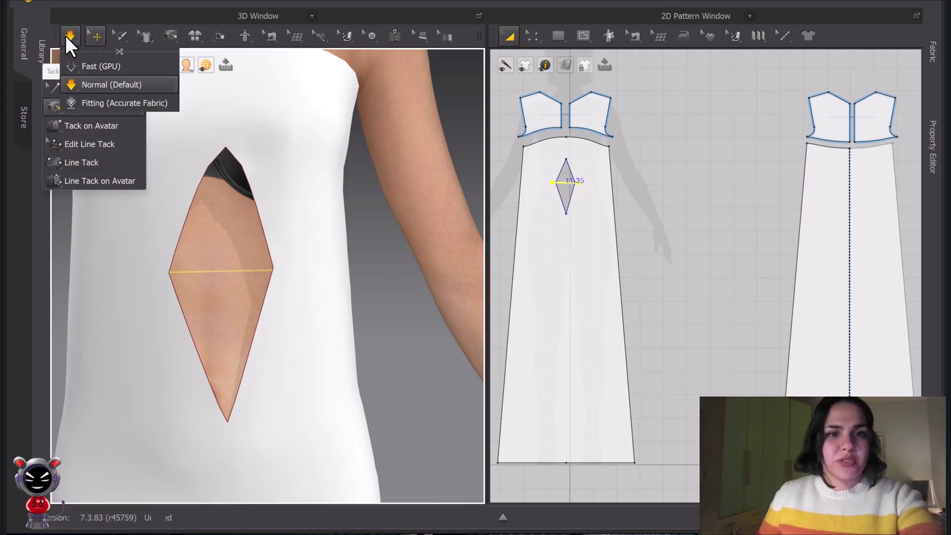
left_click(66, 36)
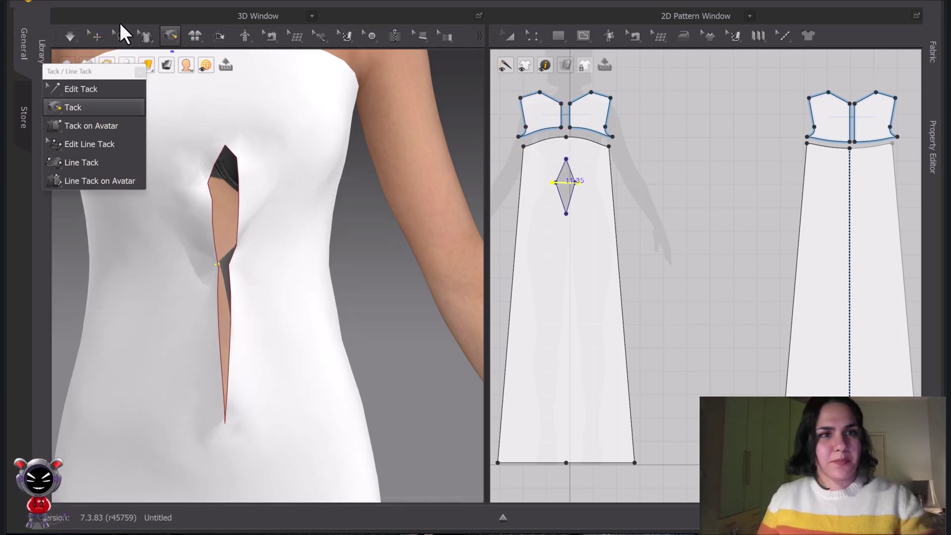
left_click(96, 36)
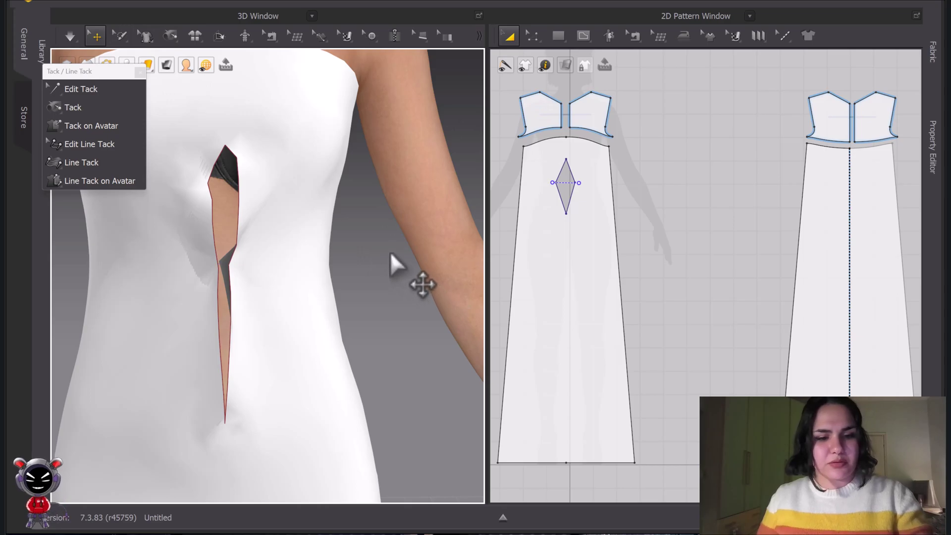
With only the 3D window shown, set the tack's thread length to 2 cm and simulate the dress.
key("alt+w")
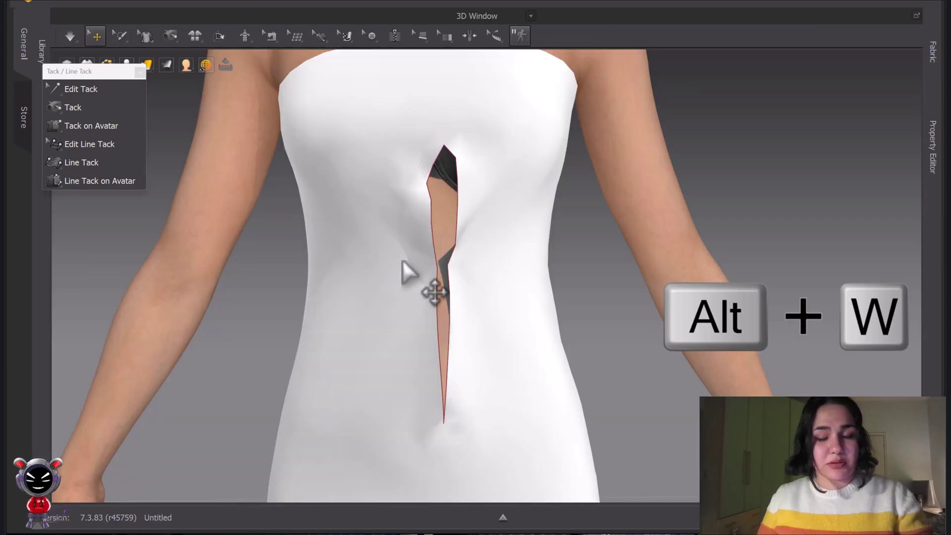
left_click(932, 143)
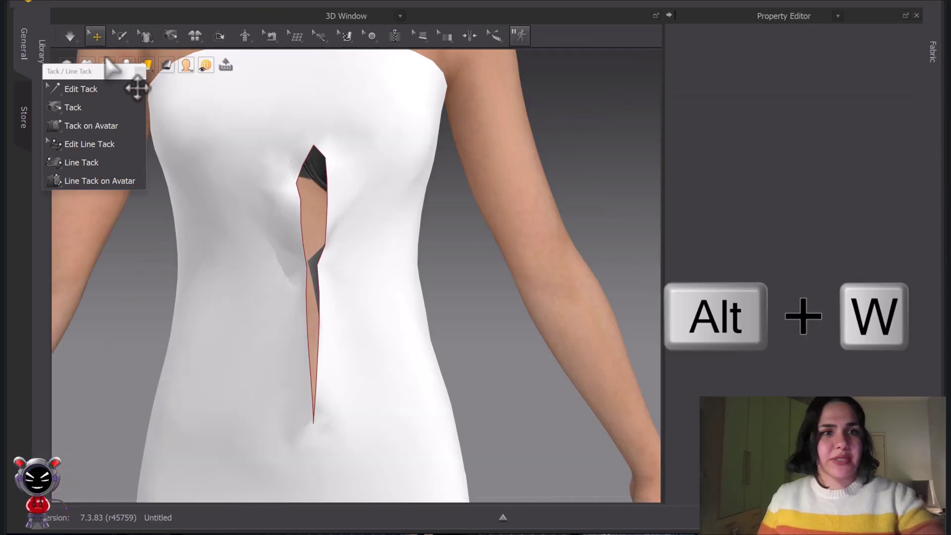
left_click(79, 89)
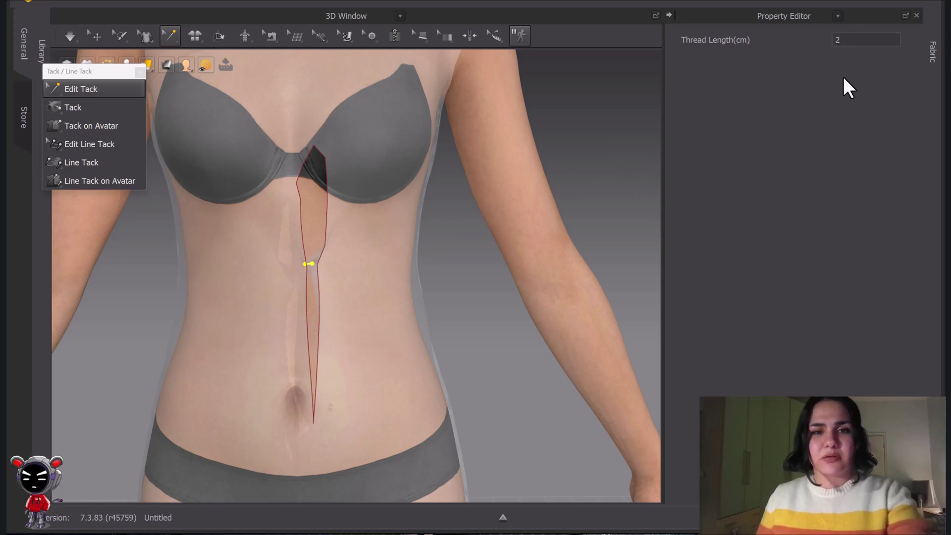
left_click(63, 37)
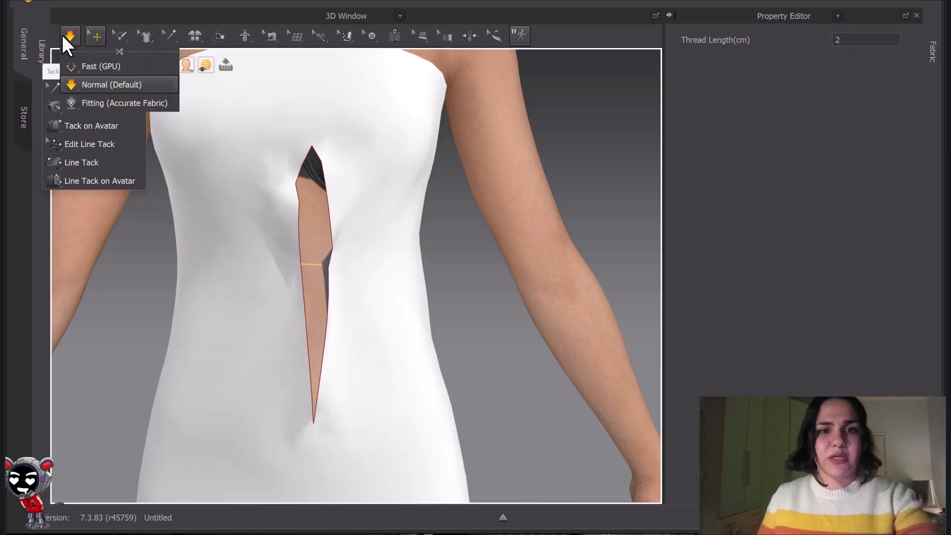
left_click(63, 36)
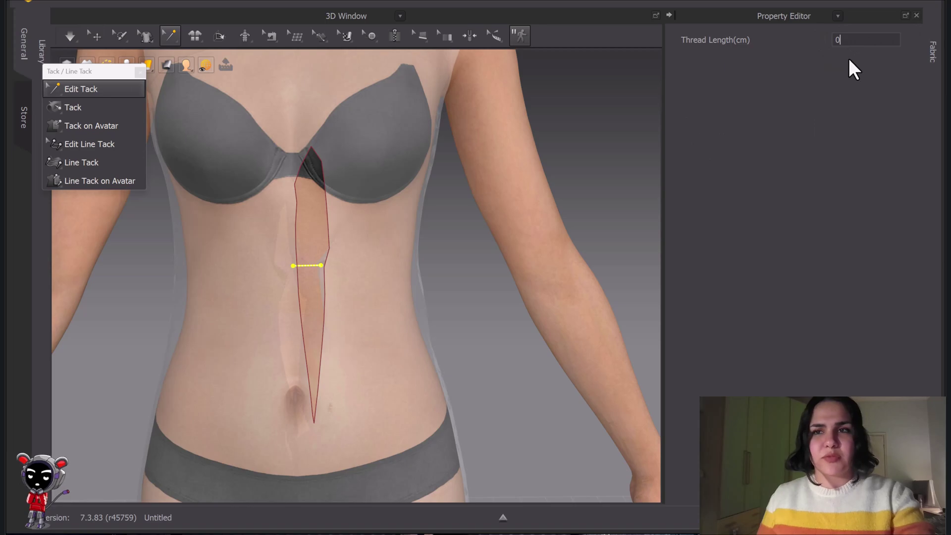
Set the tack's thread length to 10 cm and rerun the simulation.
double_click(873, 39)
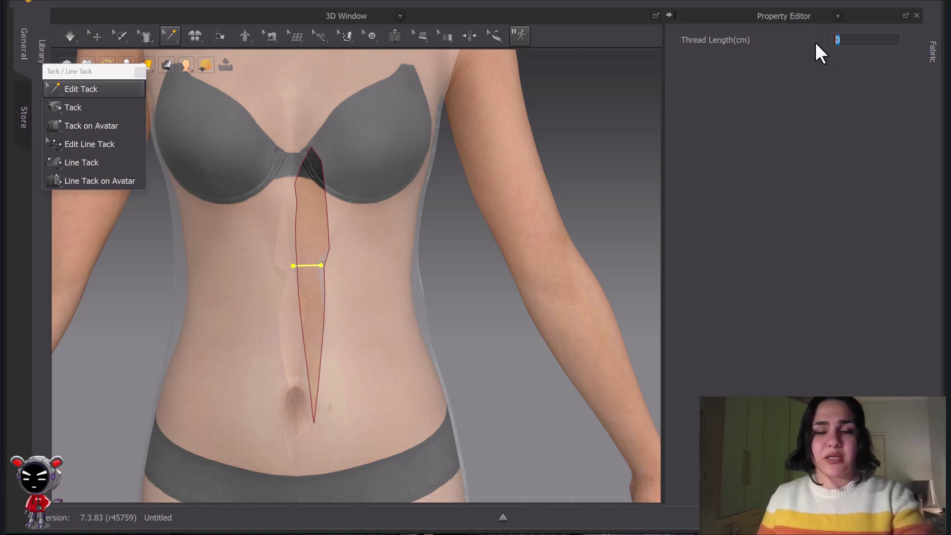
type("10")
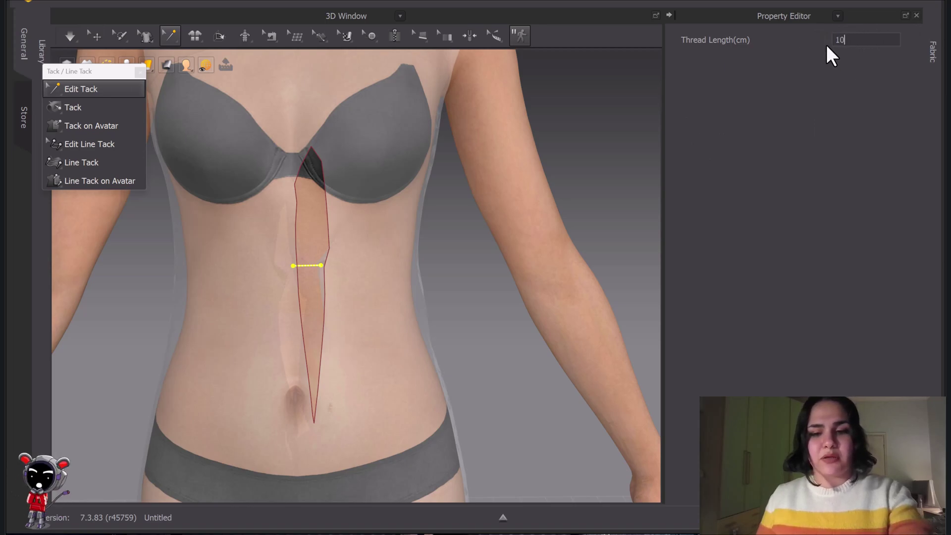
left_click(71, 37)
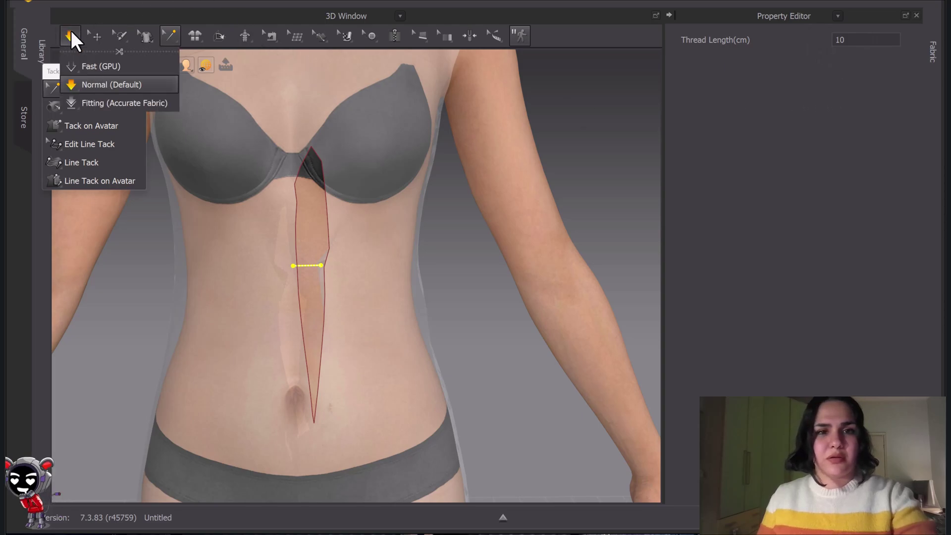
left_click(71, 36)
Set the tack's thread length to 50 cm.
double_click(840, 39)
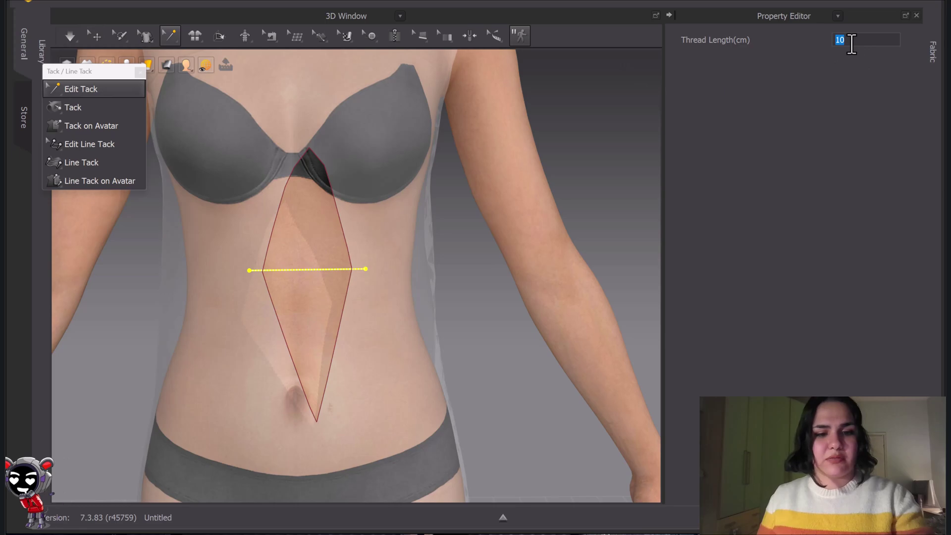
type("5")
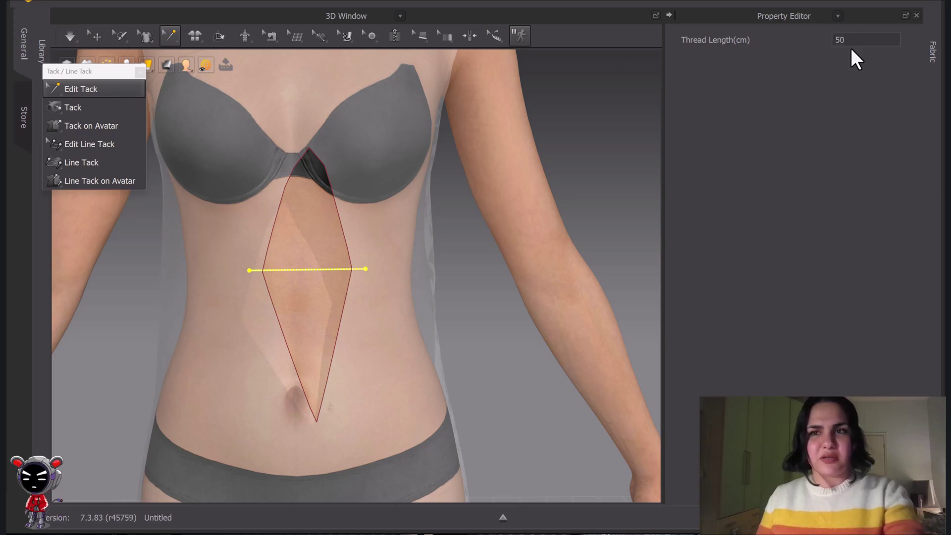
Simulate the dress with the current tack length, stop the simulation, and deselect the tack in Edit Tack mode.
left_click(69, 37)
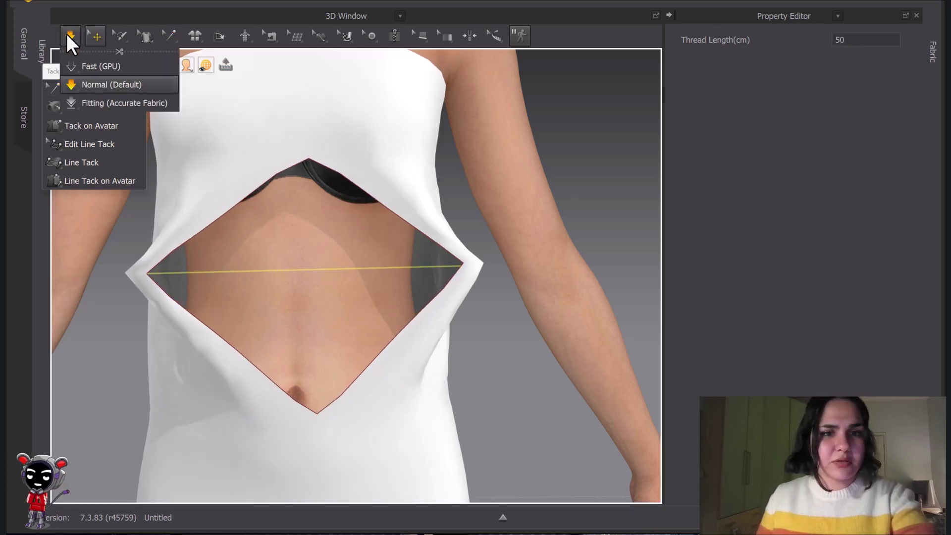
left_click(67, 34)
left_click(169, 35)
scroll(395, 197, "down", 3)
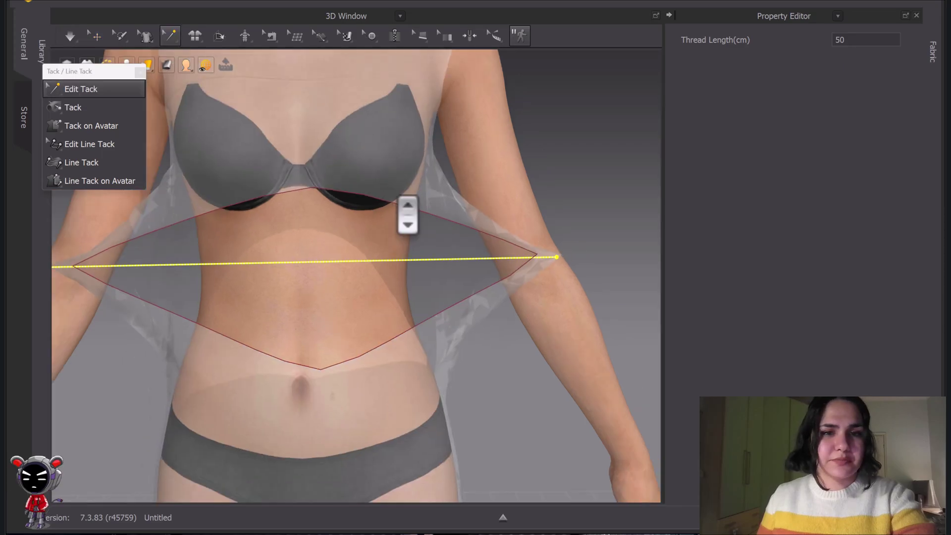
scroll(393, 194, "down", 2)
left_click(522, 165)
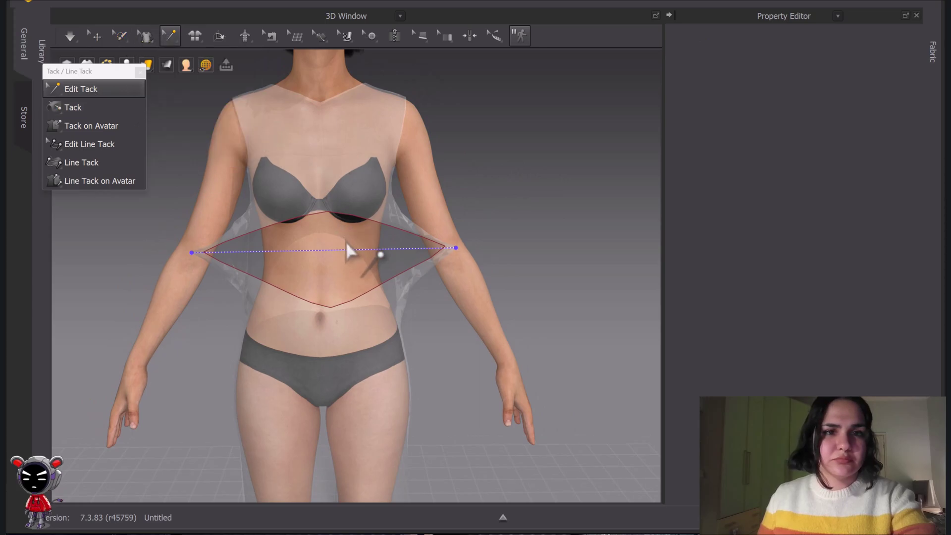
Set the thread length of the tack across the diamond hole to 0 cm and rerun the simulation.
left_click(454, 249)
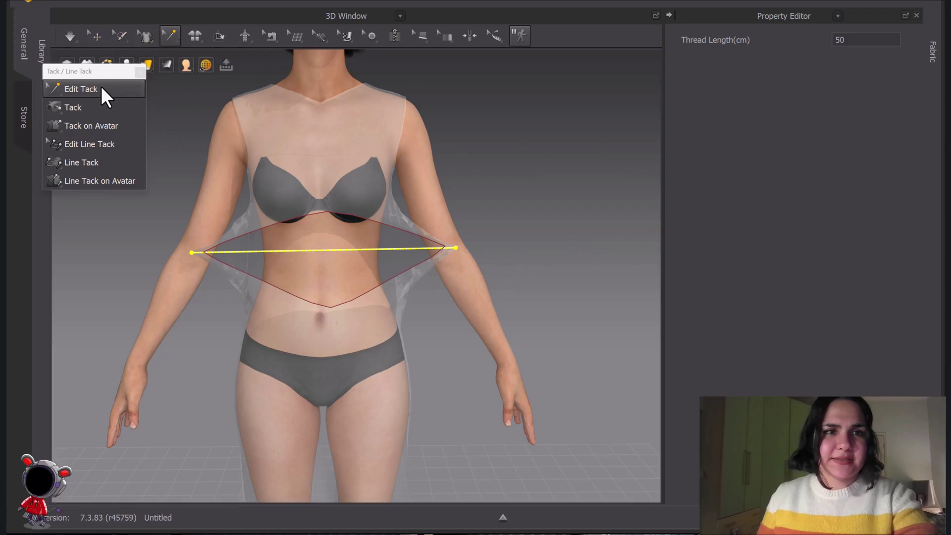
left_click(88, 106)
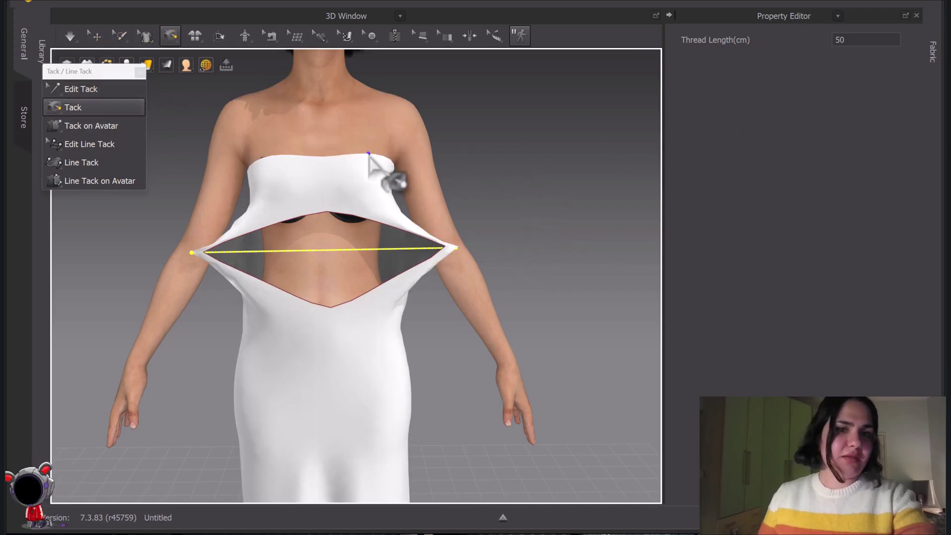
left_click(90, 92)
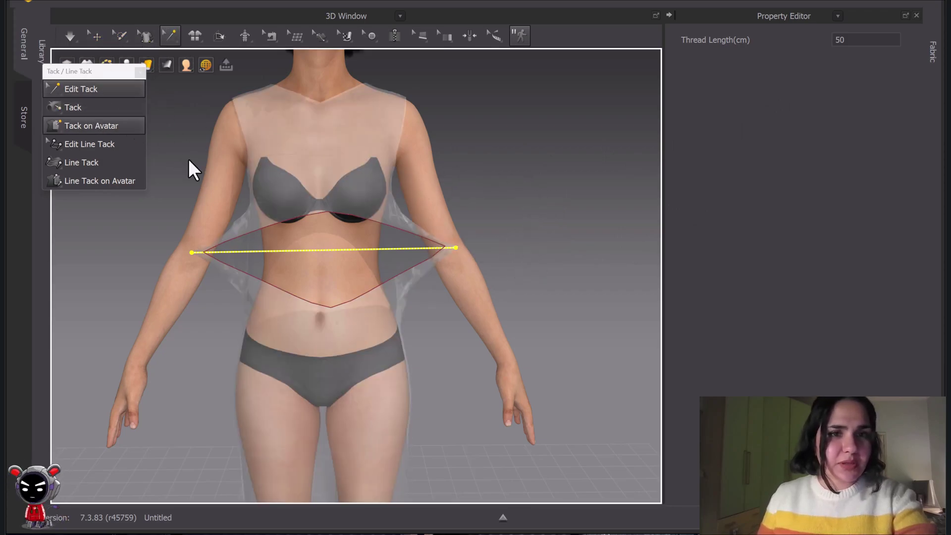
left_click(448, 252)
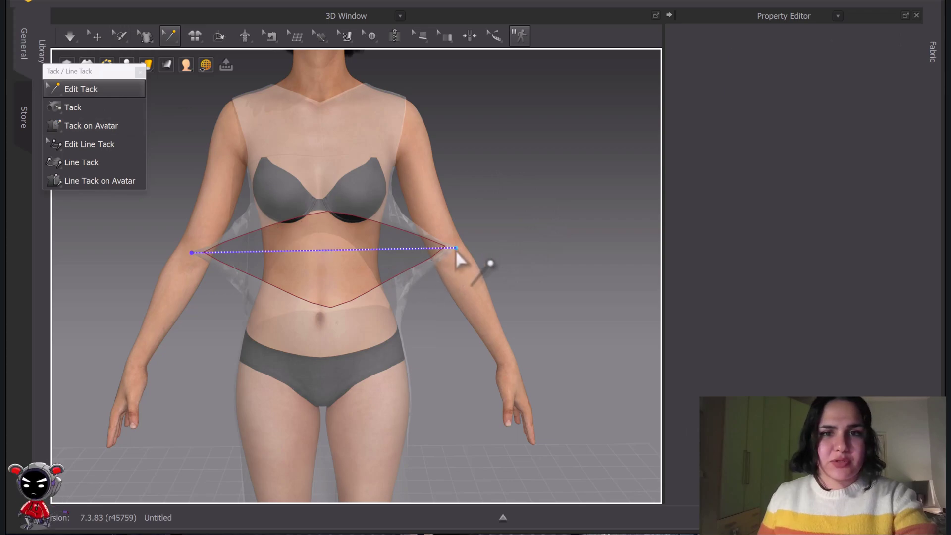
double_click(843, 44)
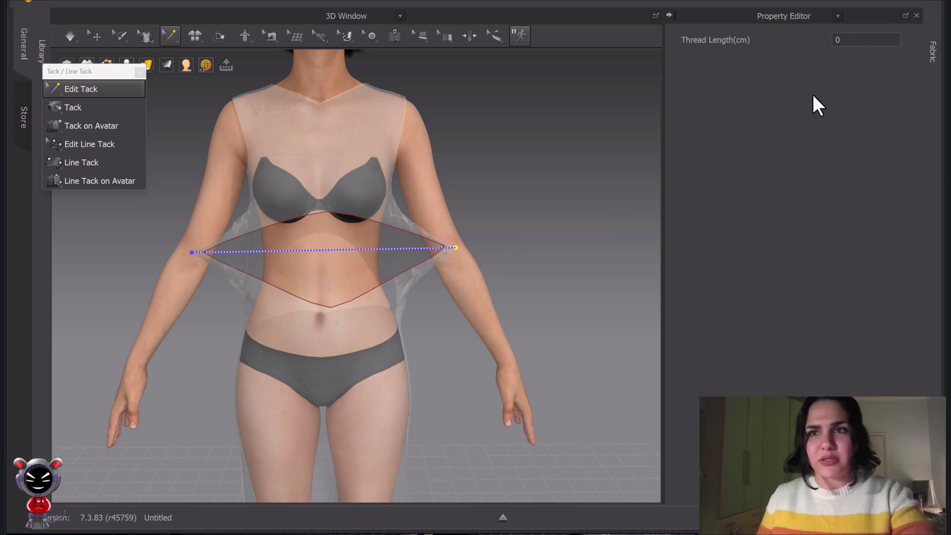
left_click(67, 38)
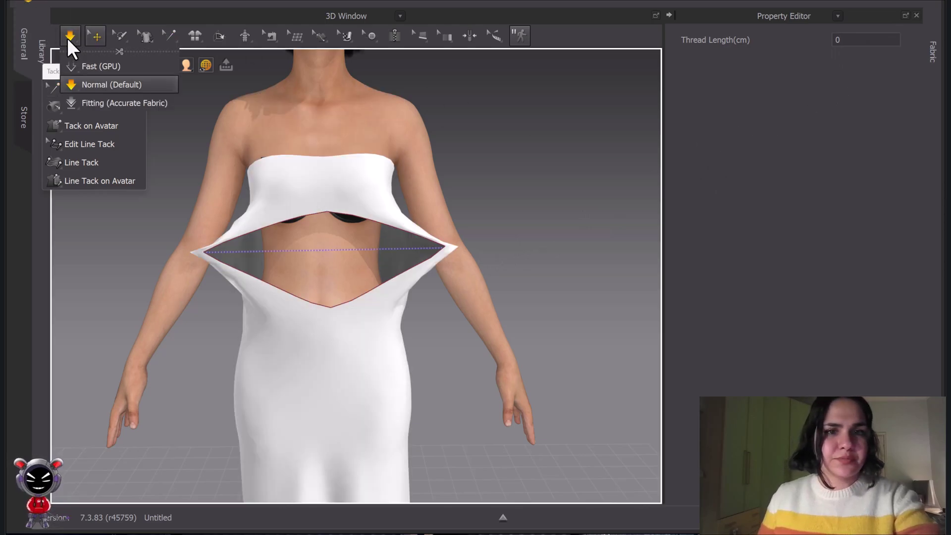
left_click(70, 37)
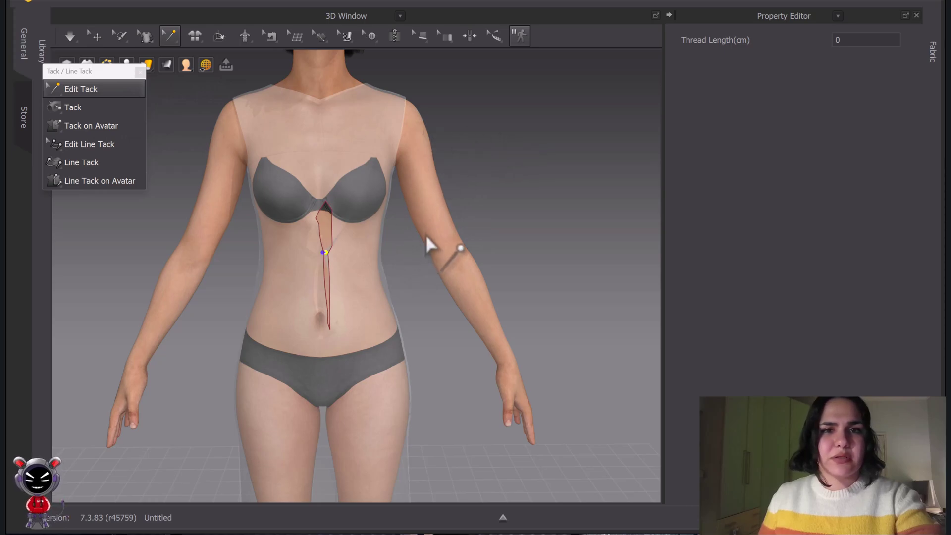
key("Escape")
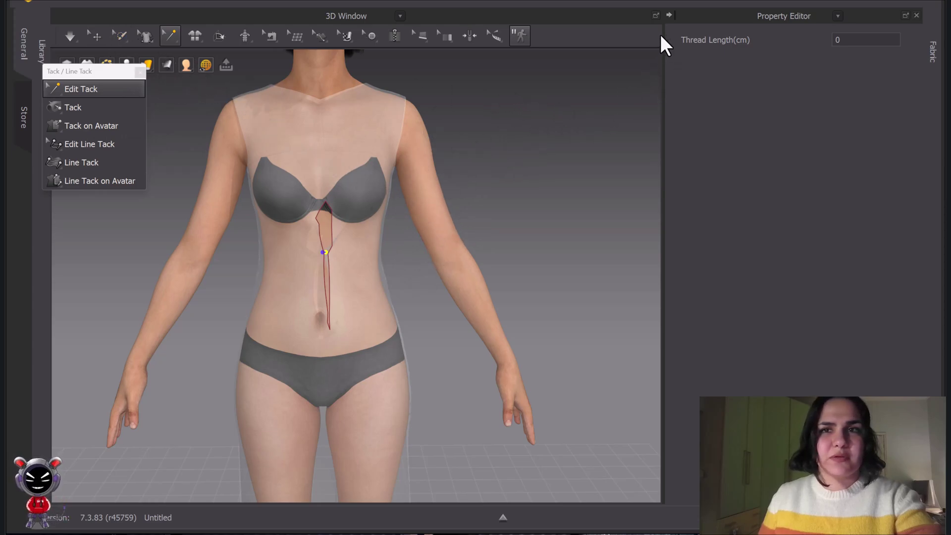
Restore the Property Editor, Fabric list and 2D Pattern Window beside the 3D view, and center the front patterns.
left_click(668, 15)
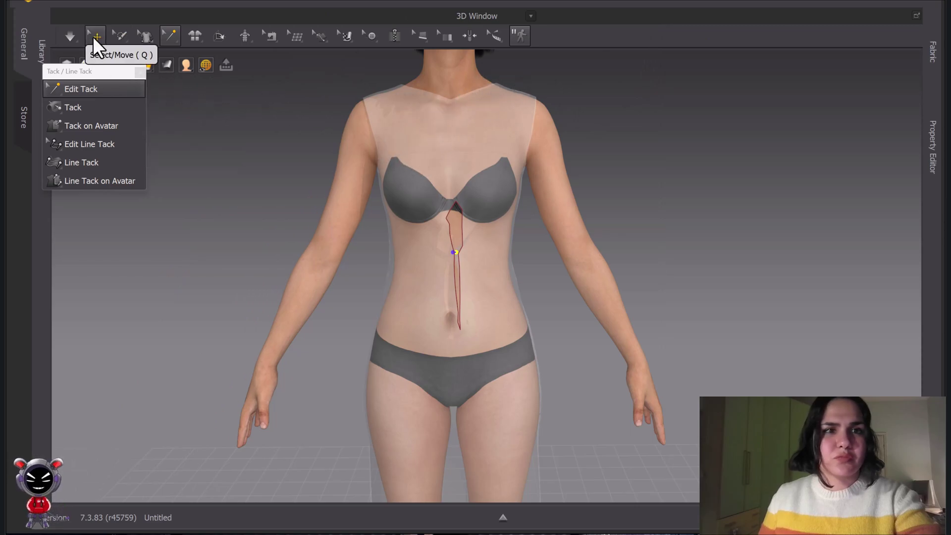
left_click(936, 128)
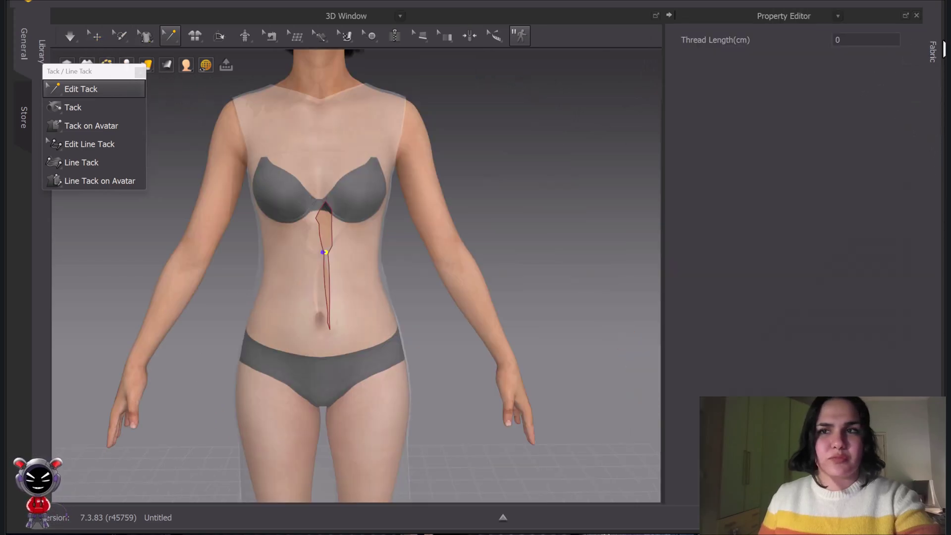
left_click(943, 50)
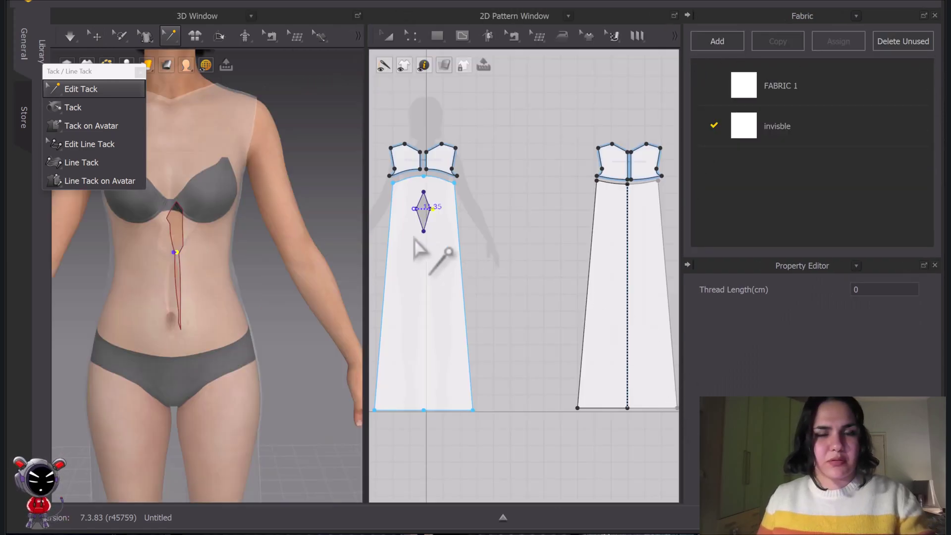
middle_click_drag(427, 231, 536, 250)
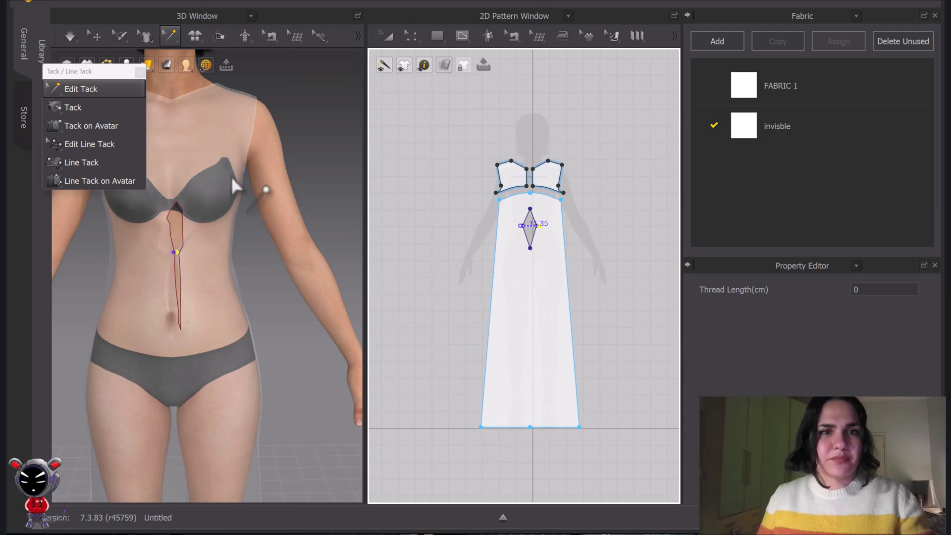
scroll(281, 182, "down", 3)
scroll(315, 208, "down", 2)
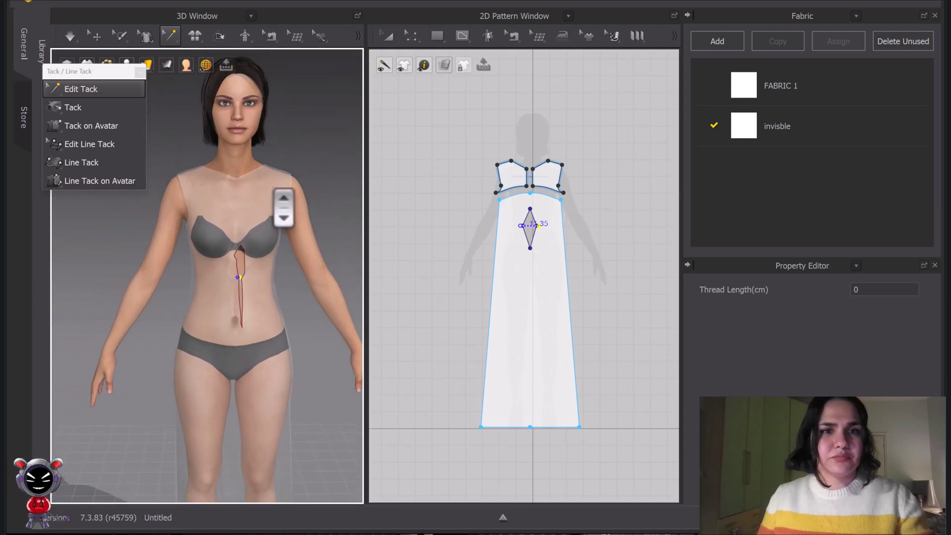
Delete the invisible bodice pieces above the front and back dress patterns and activate Tack on Avatar.
left_click(388, 36)
left_click_drag(467, 132, 570, 186)
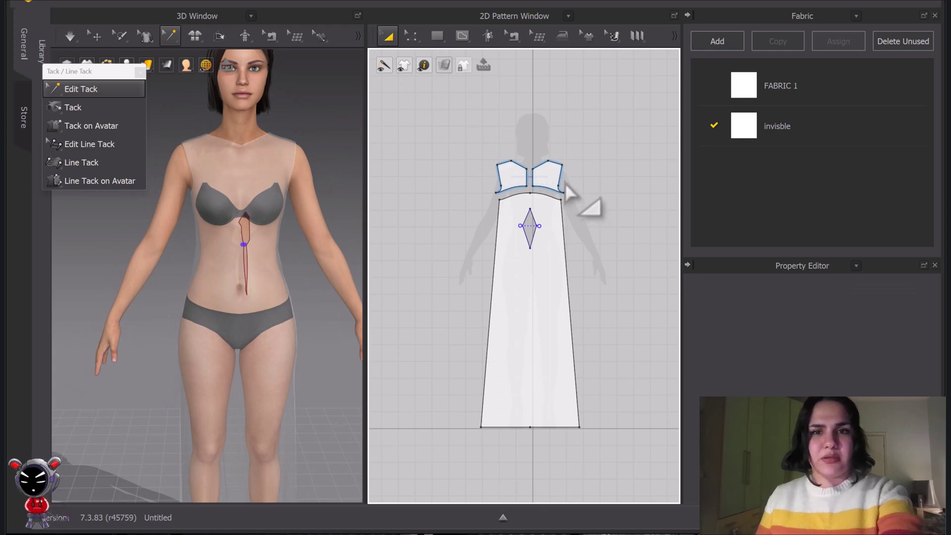
left_click(174, 35)
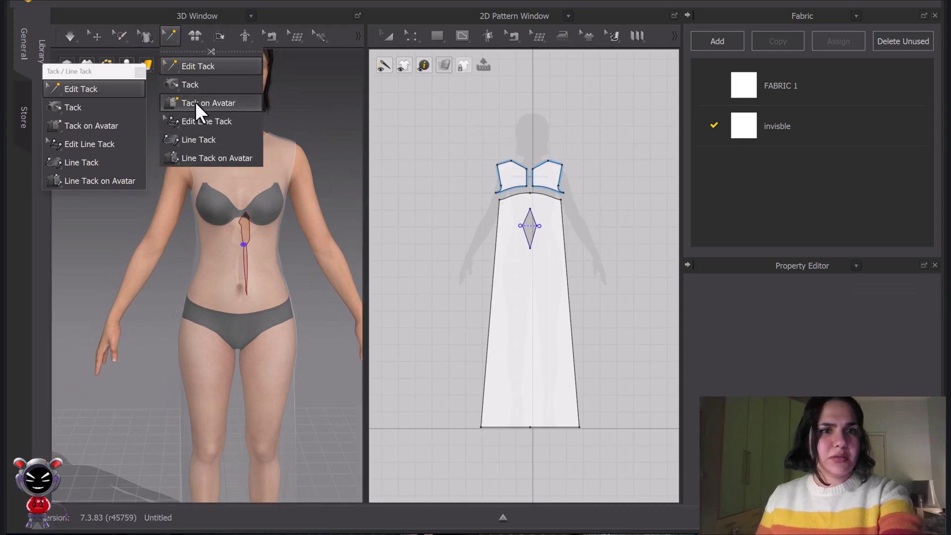
left_click(195, 103)
left_click_drag(470, 124, 578, 198)
key("Delete")
scroll(575, 193, "down", 3)
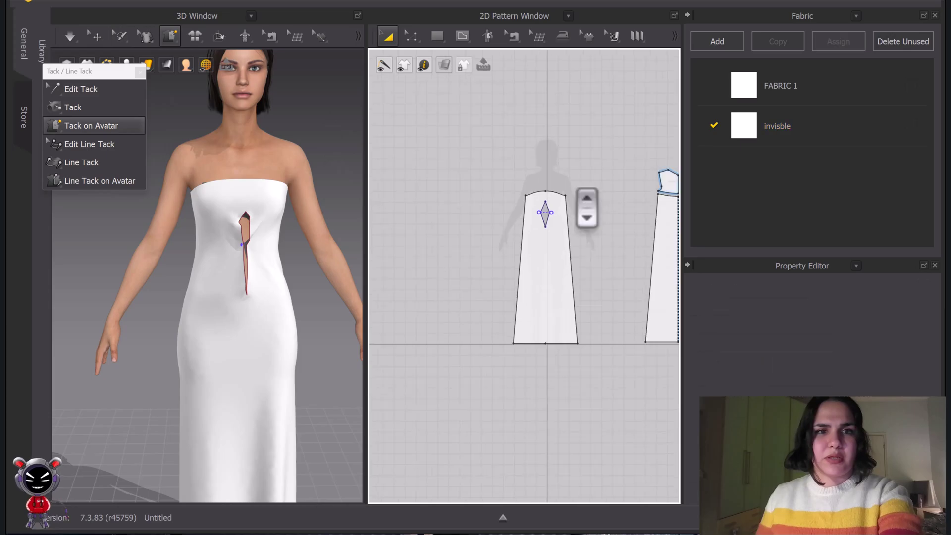
middle_click_drag(575, 193, 508, 170)
left_click_drag(553, 124, 613, 173)
key("Delete")
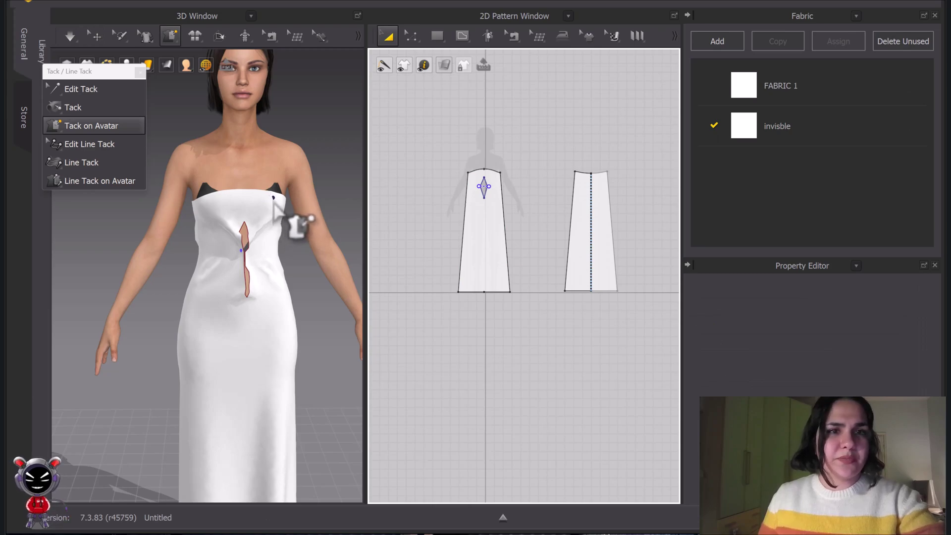
Tack two points along the dress's front top edge, one on each side, to the avatar's chest above them.
scroll(297, 218, "up", 3)
left_click(175, 34)
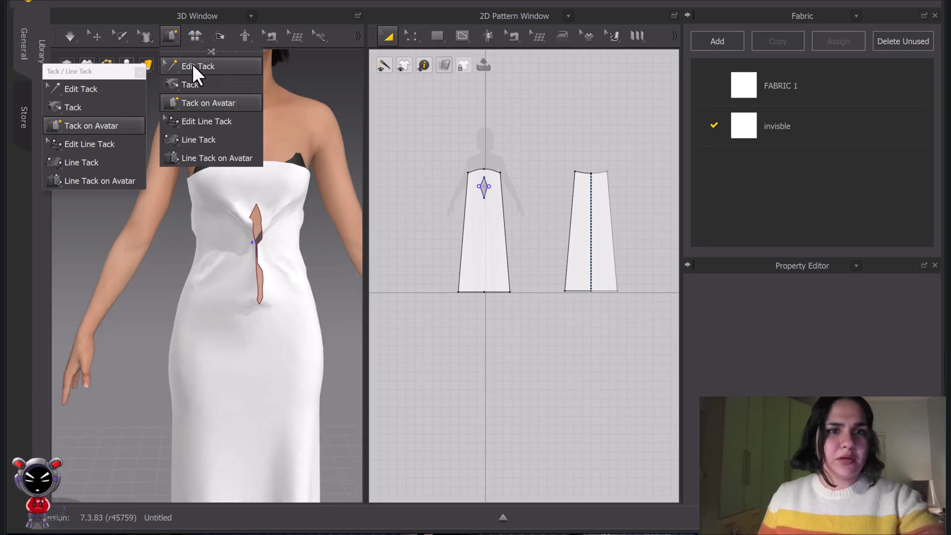
left_click(291, 168)
left_click(295, 175)
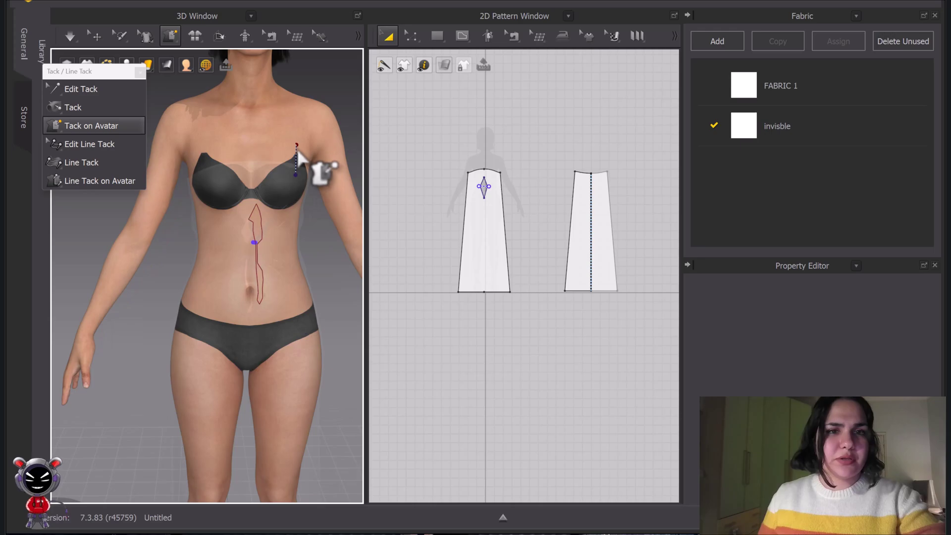
left_click(298, 147)
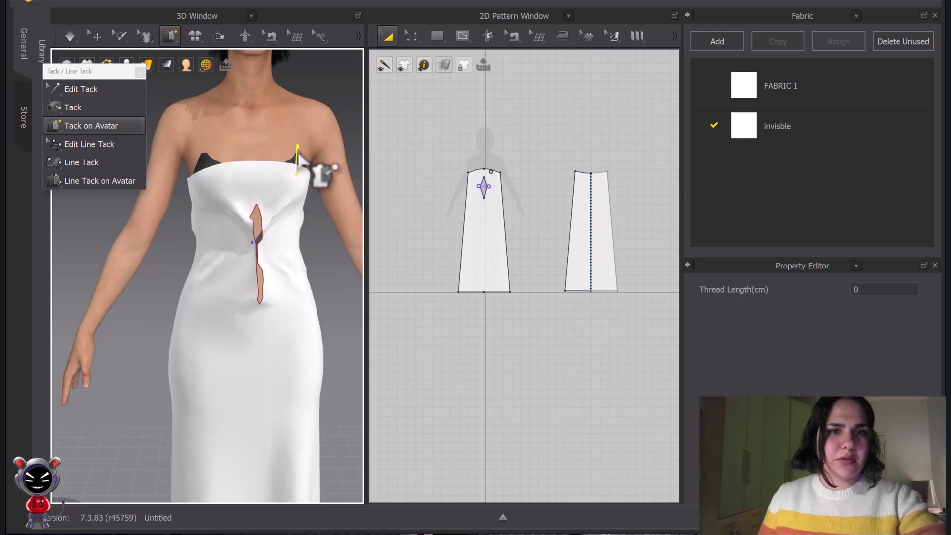
left_click(207, 174)
left_click(205, 149)
Simulate the dress with both avatar tacks, stop the simulation, and inspect the tacked top edge from an angle.
key("space")
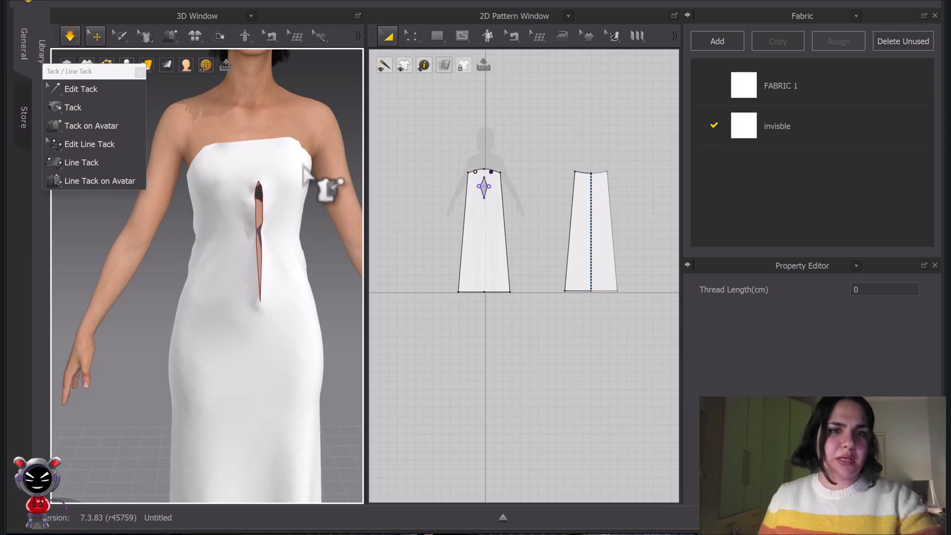
key("space")
scroll(304, 168, "down", 3)
right_click_drag(322, 202, 287, 211)
scroll(264, 233, "up", 3)
scroll(265, 233, "down", 3)
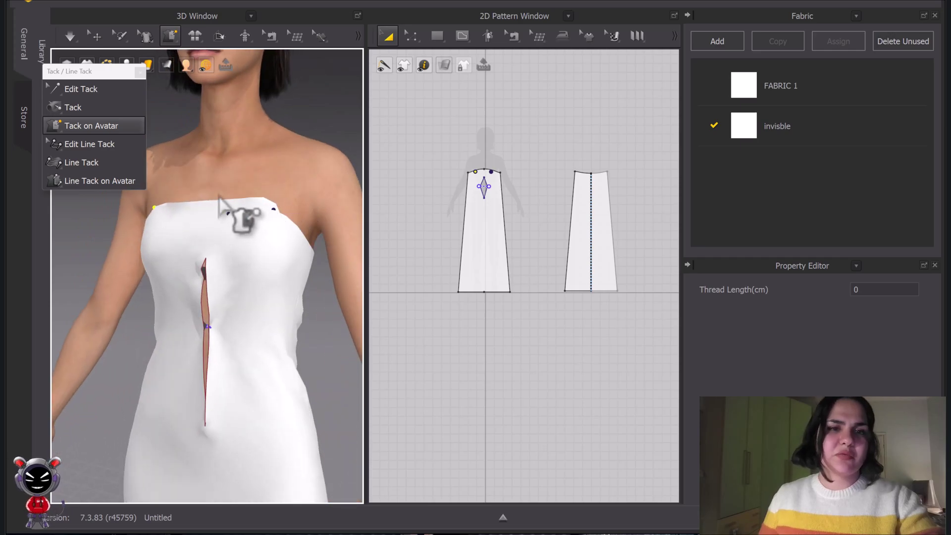
Undo the simulation and both tacks between the dress's top edge and the avatar.
key("ctrl+z")
key("ctrl+z")
key("ctrl+z")
key("ctrl+z")
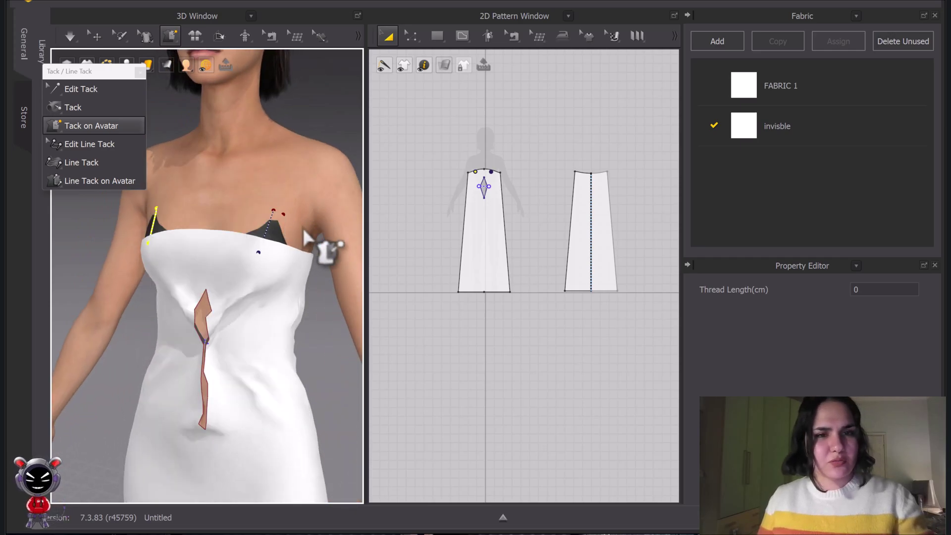
Tack one point near the dress's front top edge to the avatar's chest and simulate the dress.
scroll(290, 230, "down", 3)
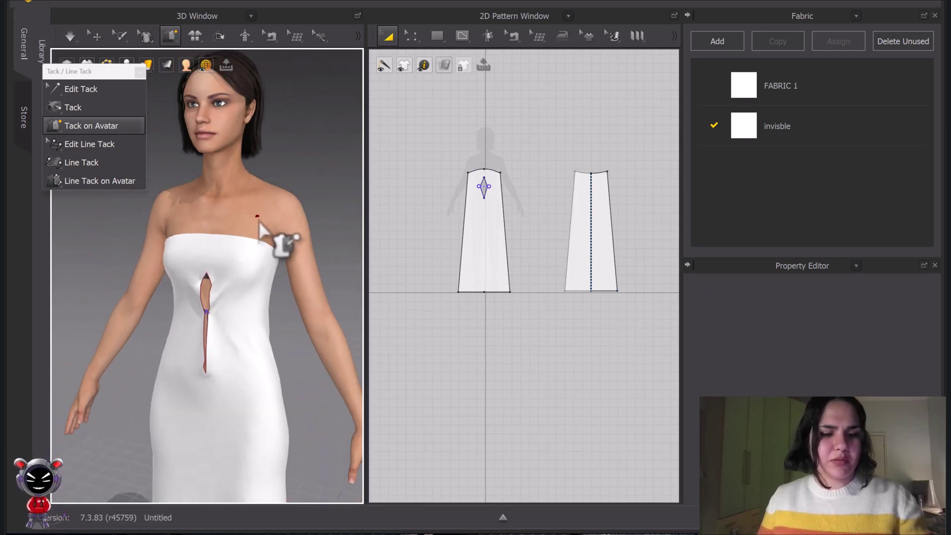
mouse_move(253, 218)
right_mouse_down()
mouse_move(293, 203)
mouse_move(267, 218)
right_mouse_up()
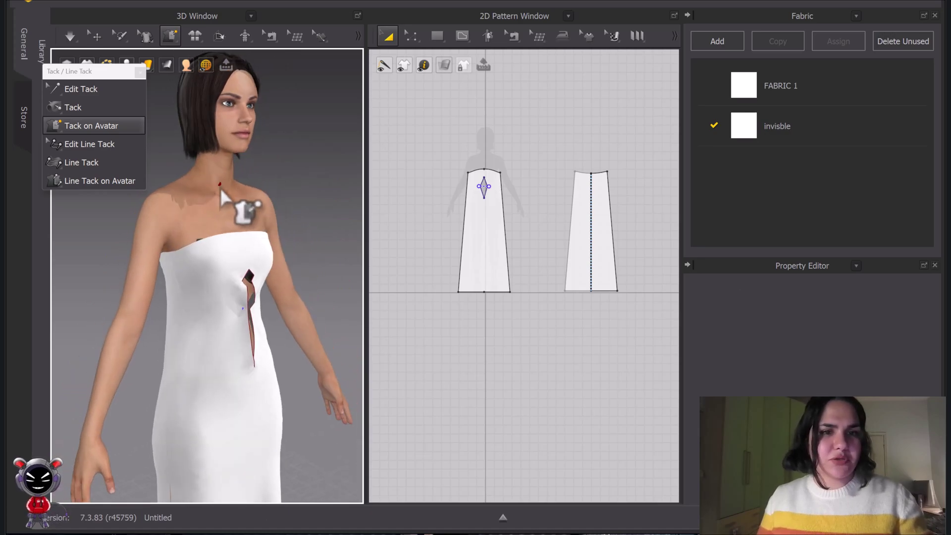
left_click(202, 261)
left_click(199, 227)
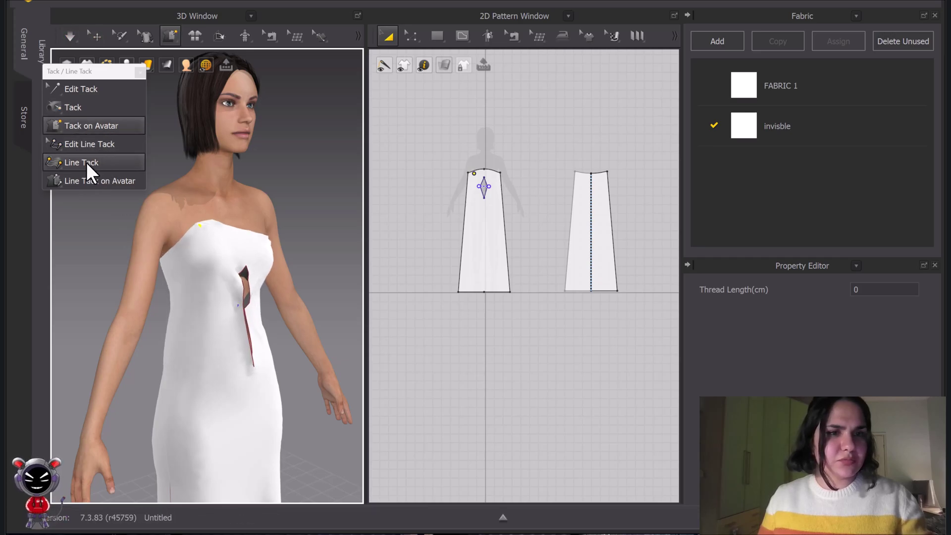
Delete the single avatar tack at the dress's top edge with Edit Tack.
left_click(78, 91)
right_click(199, 226)
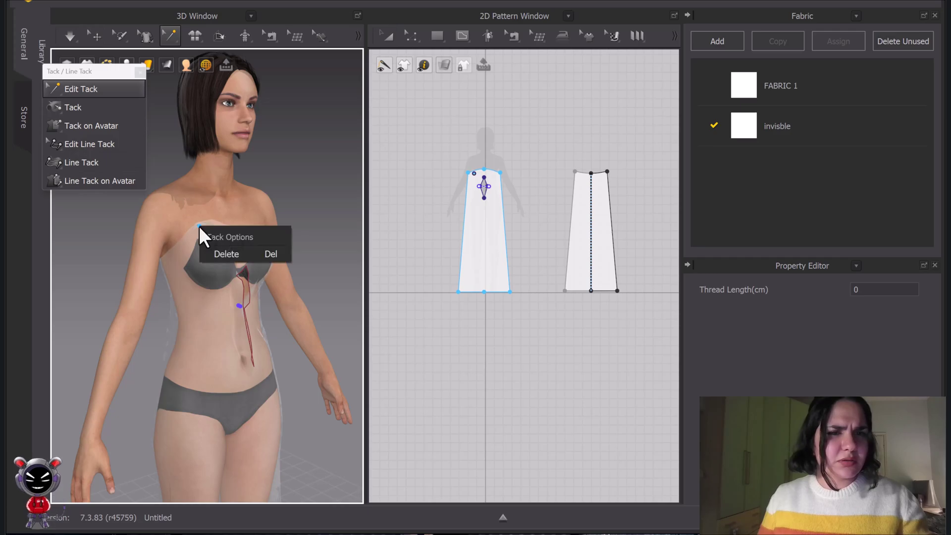
left_click(219, 253)
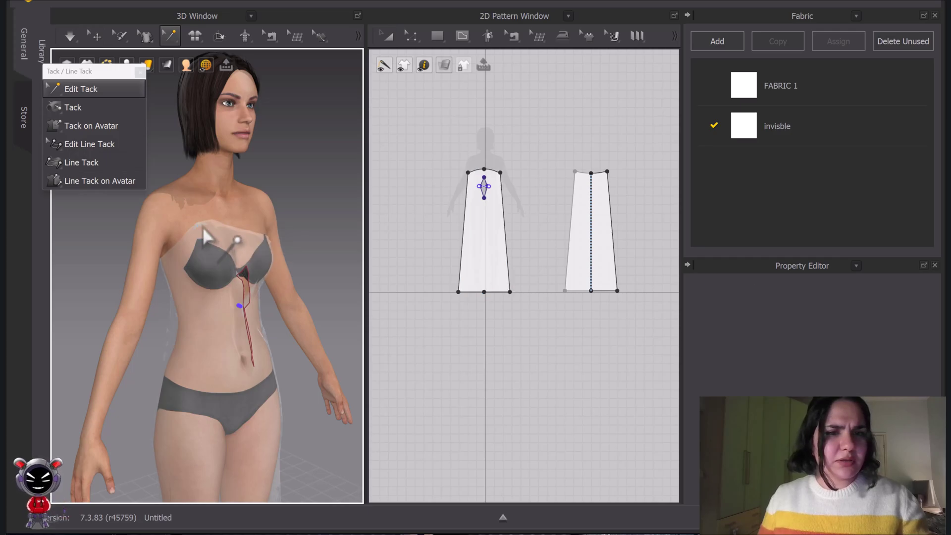
Undo the recent changes to bring back the front and back bodice pieces.
key("ctrl+z")
key("ctrl+z")
key("ctrl+z")
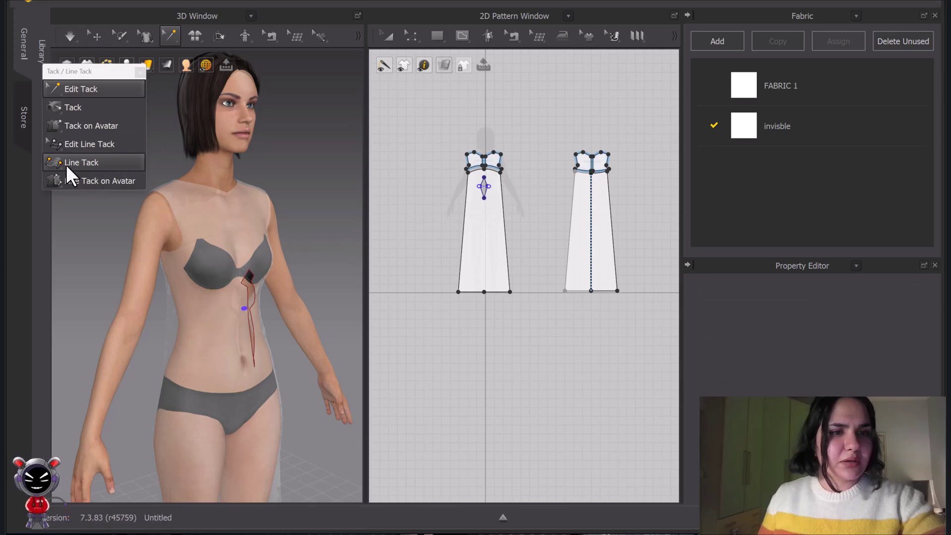
Draw a wide rectangular pattern piece to the left of the dress's front pattern in the 2D window.
left_click(97, 163)
scroll(300, 197, "down", 3)
middle_click_drag(287, 202, 295, 194)
scroll(270, 272, "up", 3)
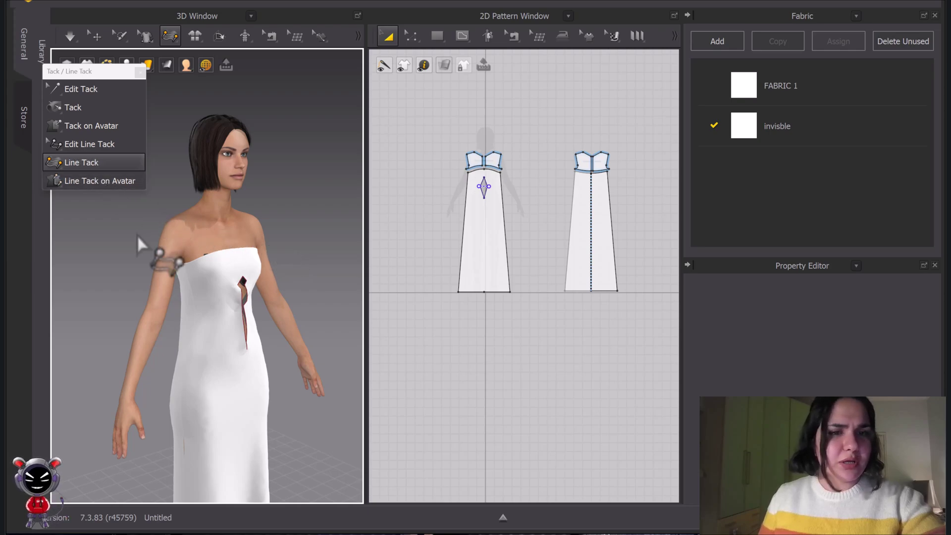
left_click(437, 36)
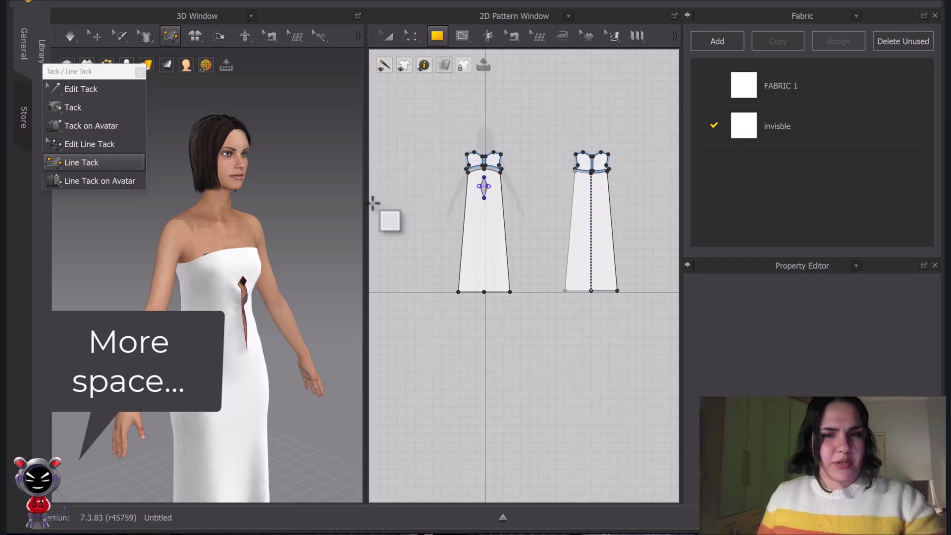
scroll(478, 154, "down", 2)
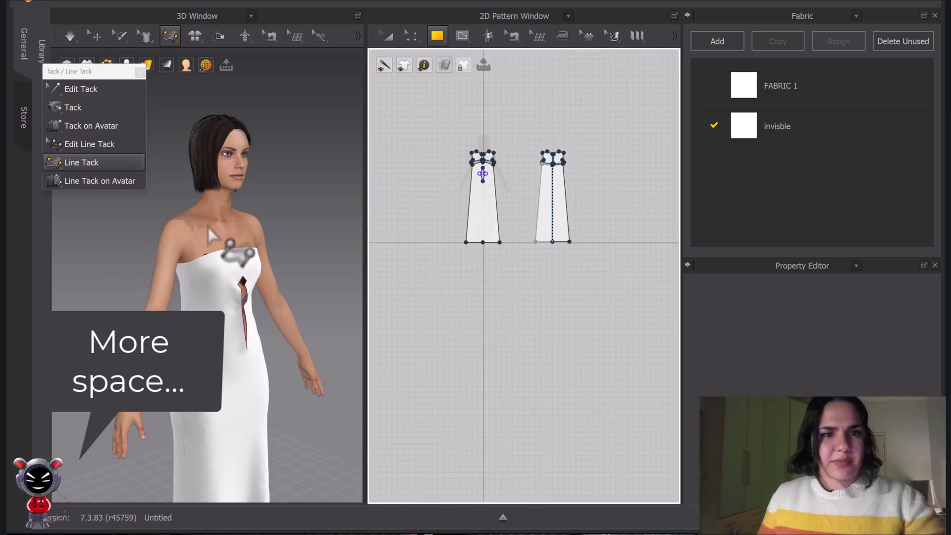
middle_click_drag(422, 148, 459, 150)
left_click_drag(400, 148, 489, 167)
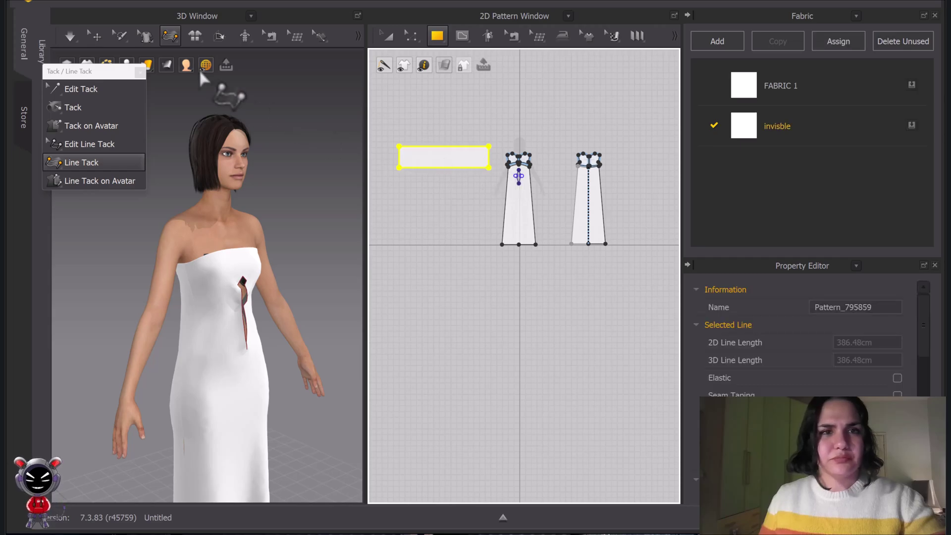
Collapse the Fabric and Property Editor areas to give the 3D and 2D windows more space.
left_click(388, 36)
left_click_drag(899, 82, 640, 96)
left_click(689, 15)
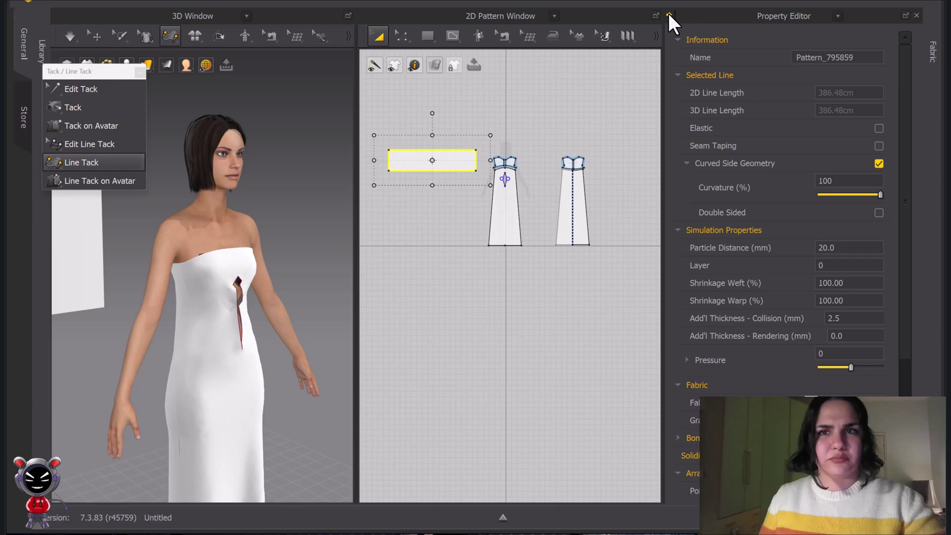
left_click(679, 15)
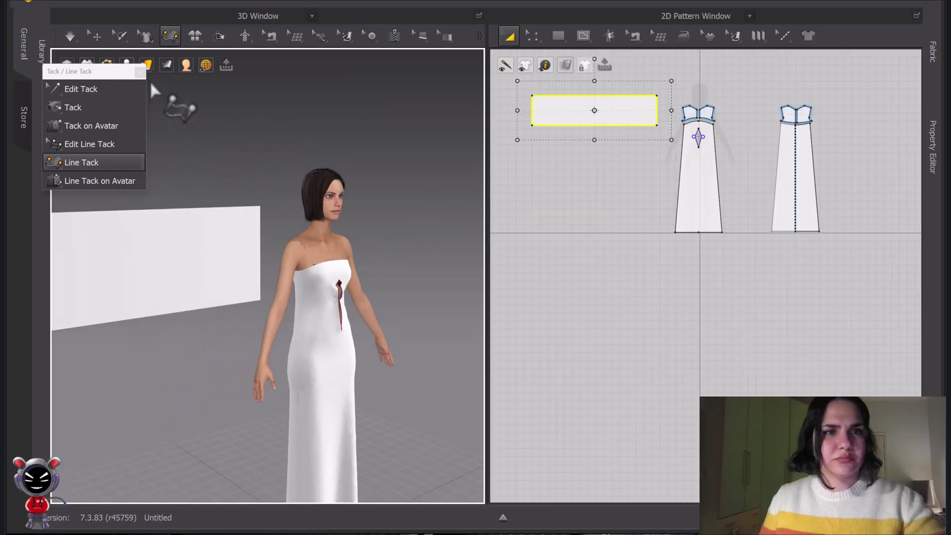
Move the rectangular piece sideways in the 3D window until it lines up with the avatar.
left_click(96, 35)
left_click(209, 254)
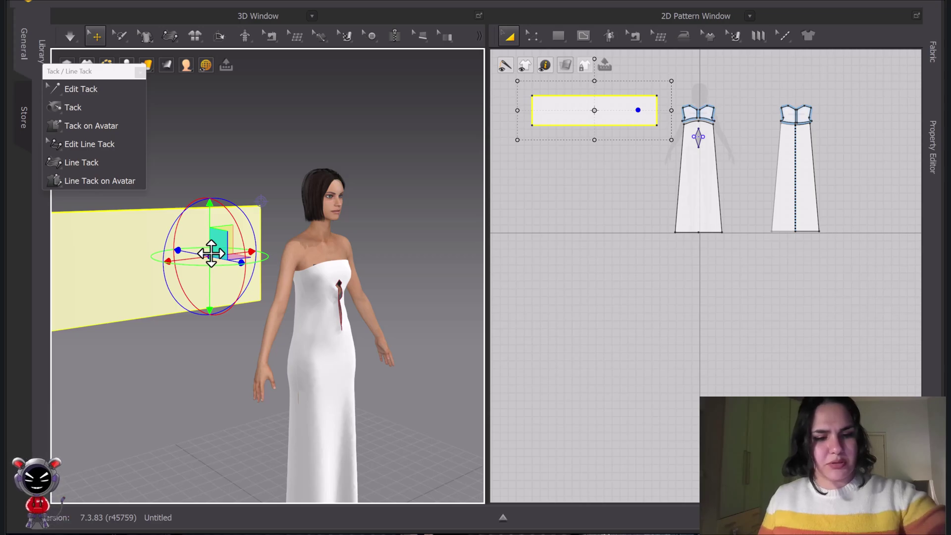
scroll(294, 285, "down", 3)
right_click_drag(295, 285, 246, 285)
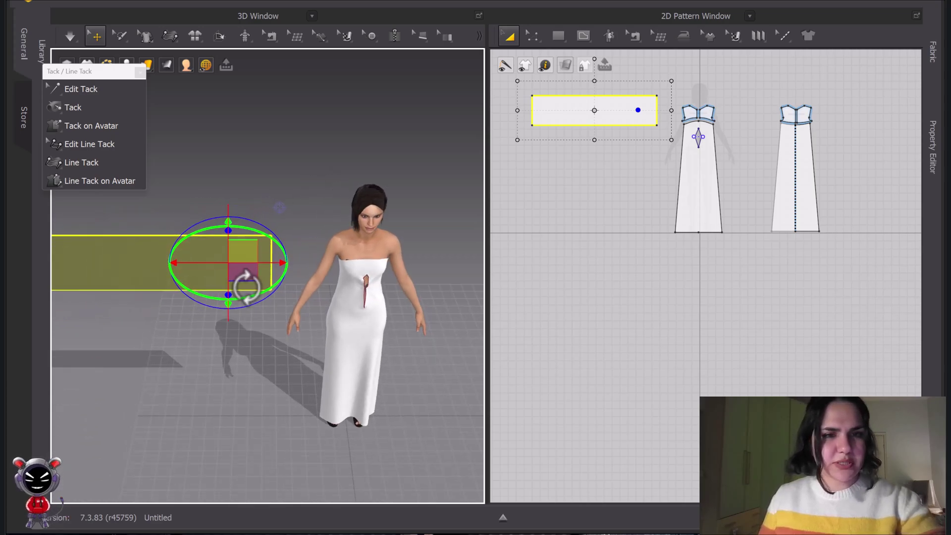
left_click_drag(270, 262, 402, 264)
Place the rectangular piece behind the avatar at head and shoulder height, and deselect it.
right_click_drag(384, 283, 362, 162)
left_click_drag(377, 171, 311, 160)
scroll(361, 181, "up", 3)
left_click(361, 181)
right_click_drag(361, 166, 318, 213)
middle_click_drag(319, 212, 340, 269)
scroll(355, 267, "up", 3)
scroll(356, 268, "down", 5)
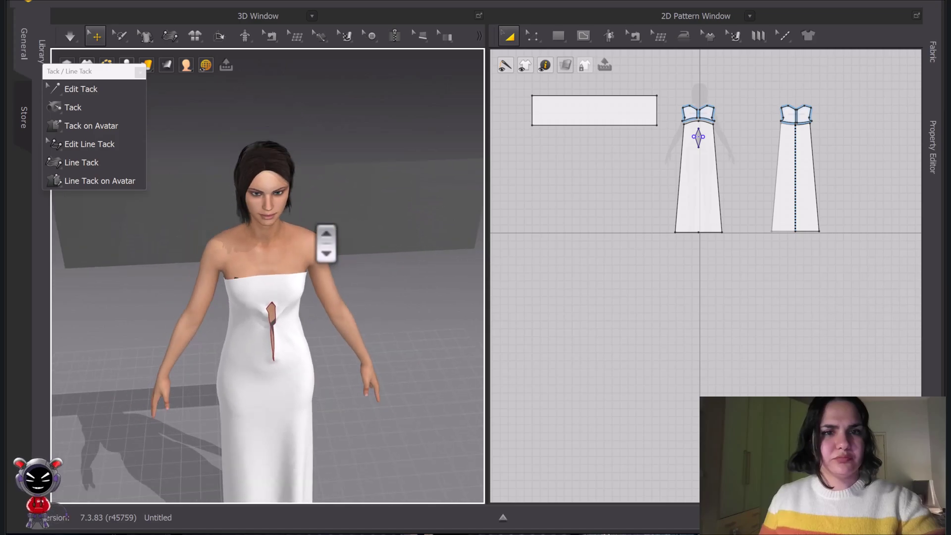
right_click_drag(318, 223, 308, 192)
left_click(306, 196)
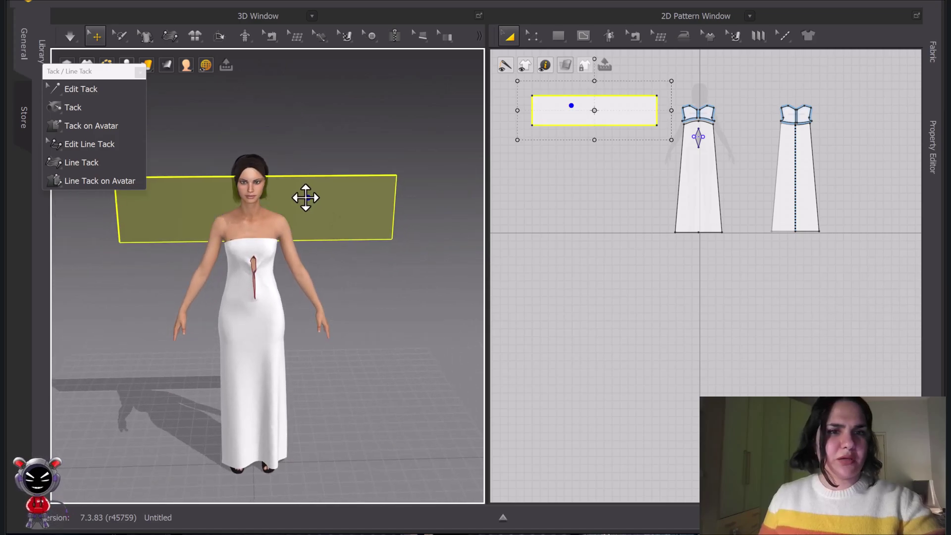
left_click(376, 91)
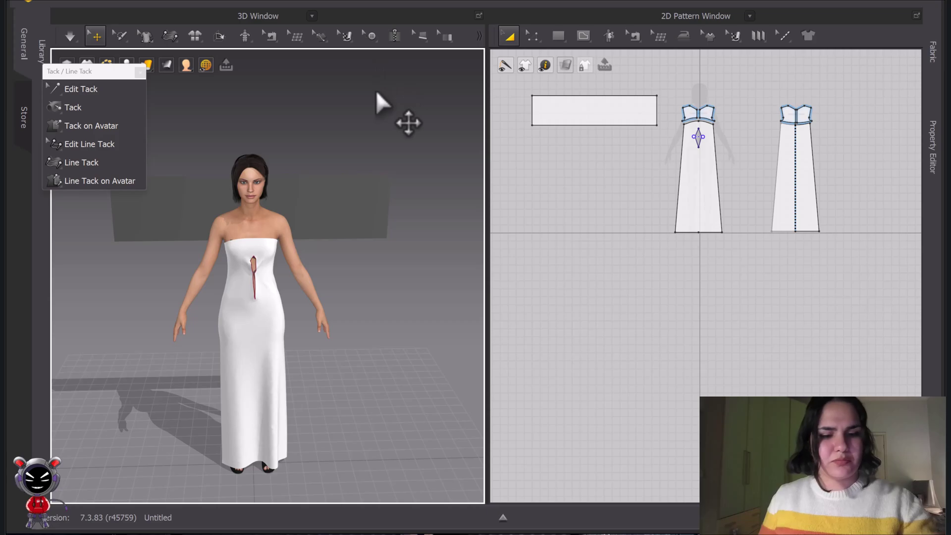
Switch the layout to show only the 3D window.
key("ctrl+1")
scroll(510, 180, "up", 3)
middle_click_drag(536, 197, 492, 211)
left_click(77, 163)
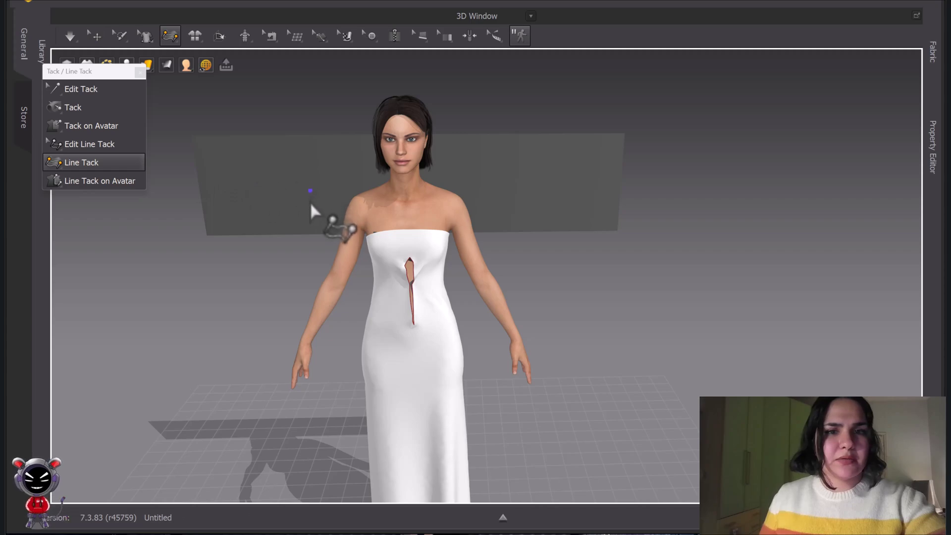
middle_click_drag(401, 285, 384, 248)
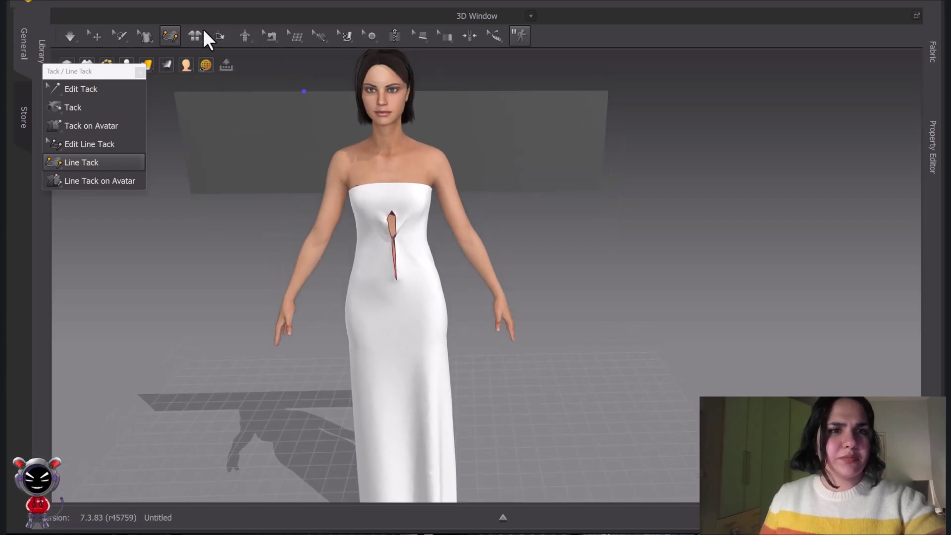
left_click(99, 37)
left_click(513, 109)
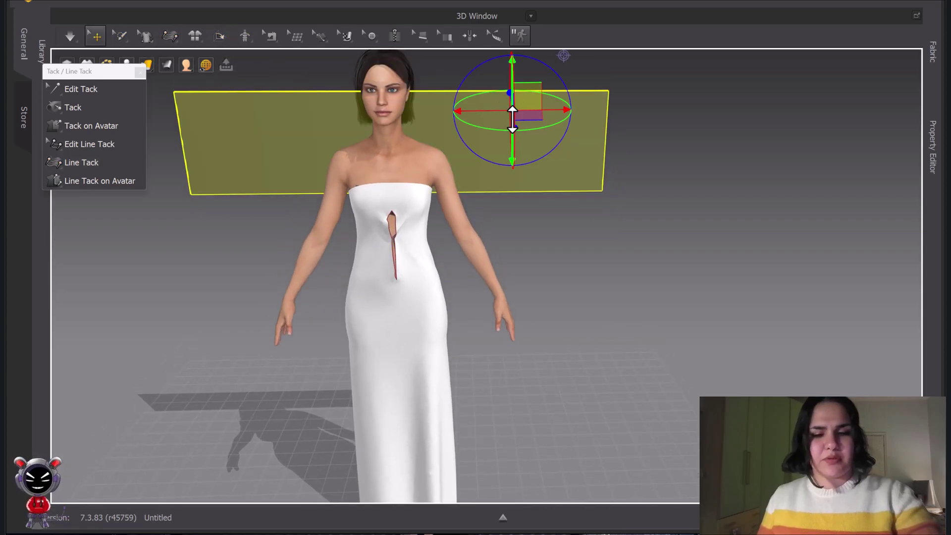
middle_click_drag(482, 238, 494, 204)
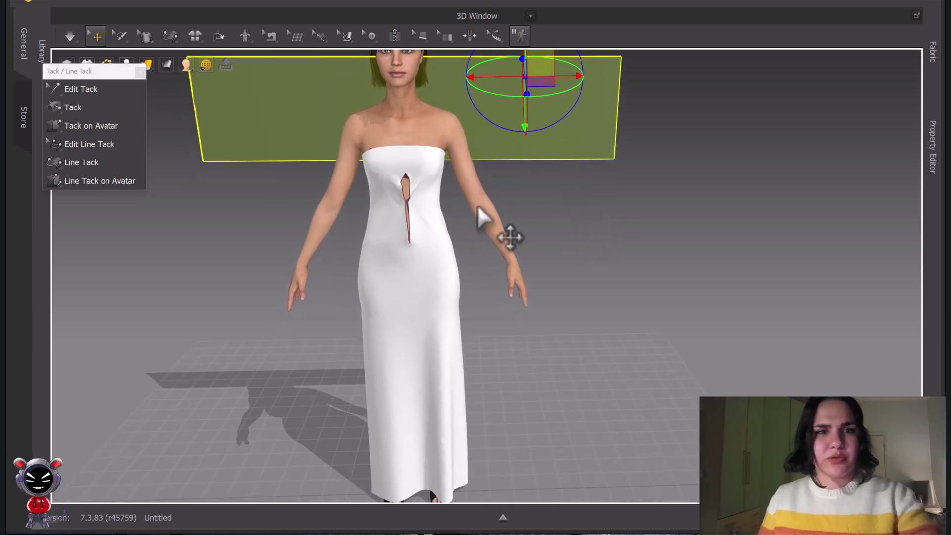
Line-tack two closely spaced parallel vertical lines together on the left side of the dress's back waist.
left_click(85, 162)
scroll(433, 181, "up", 5)
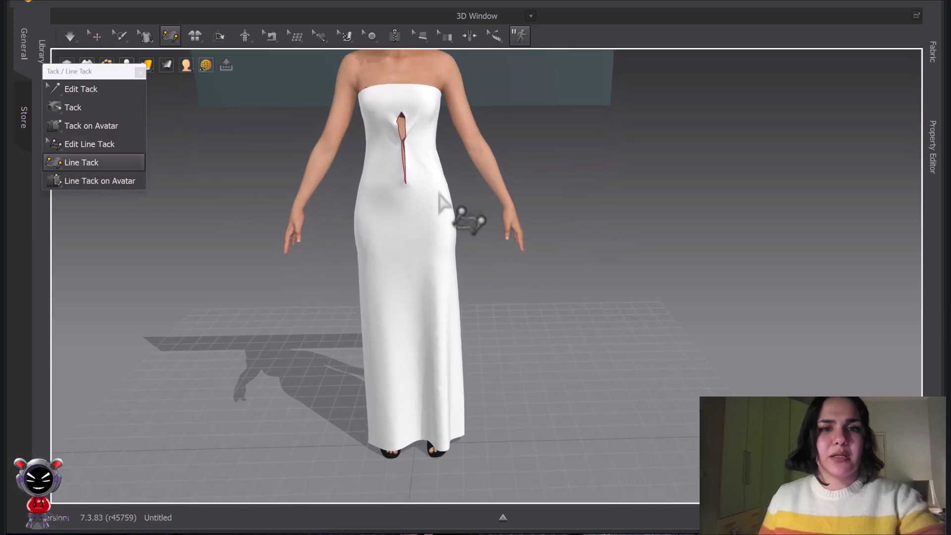
scroll(433, 181, "down", 4)
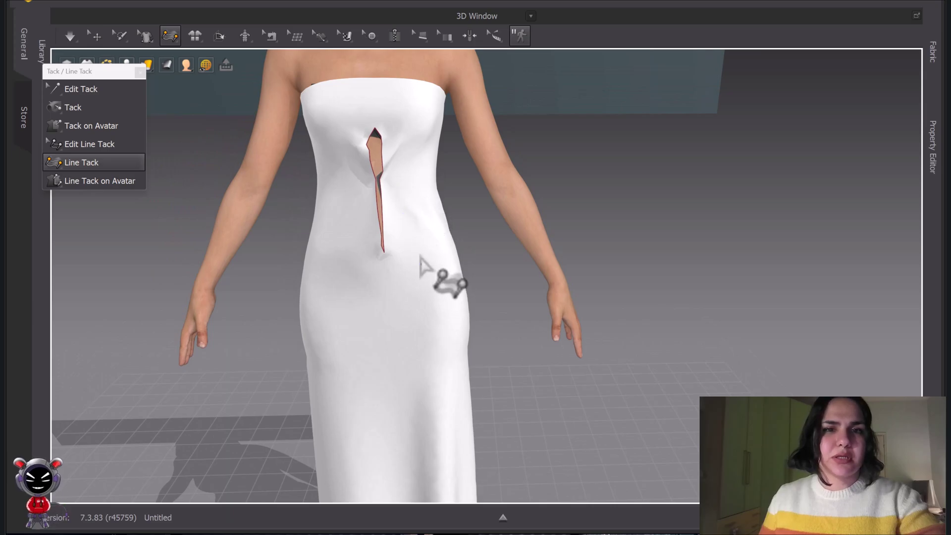
right_click_drag(364, 203, 385, 177)
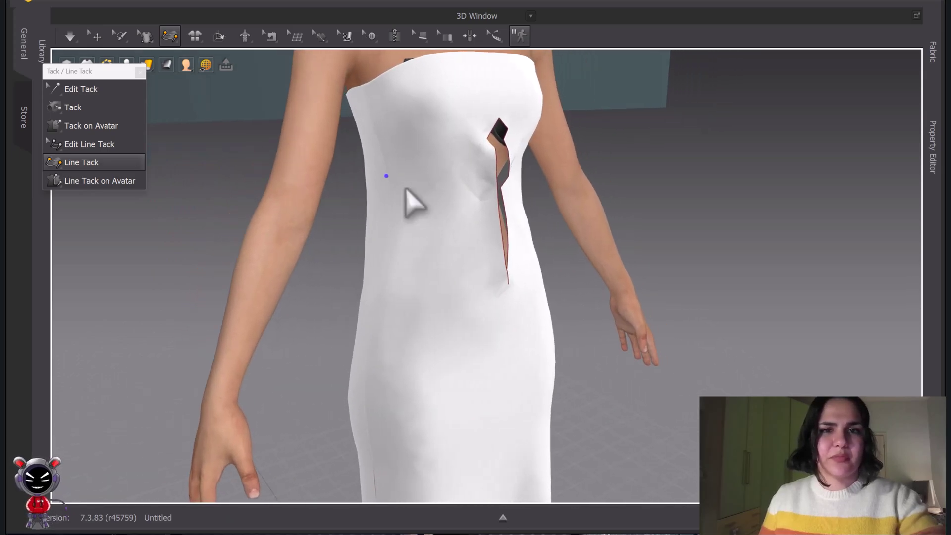
scroll(411, 181, "up", 2)
scroll(396, 221, "down", 5)
right_click_drag(396, 221, 466, 218)
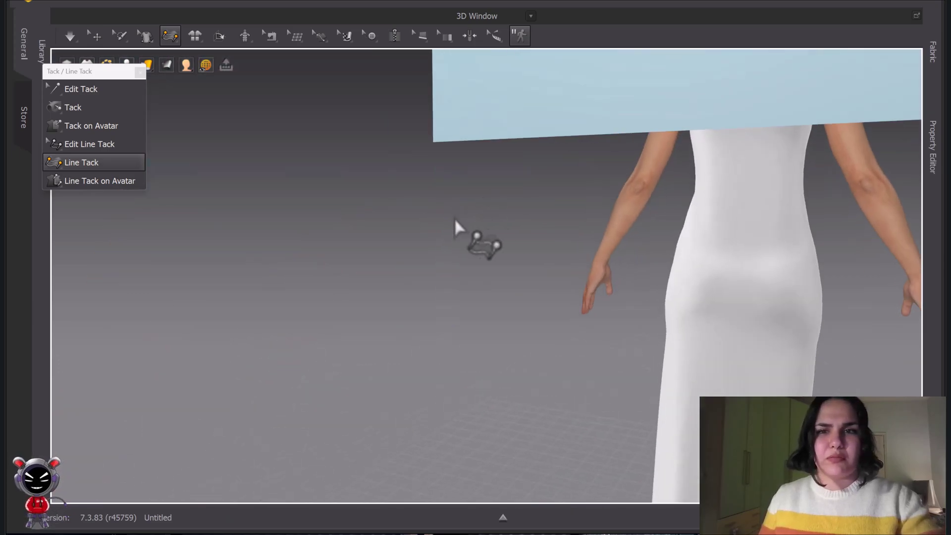
middle_click_drag(465, 218, 350, 241)
scroll(533, 201, "up", 2)
middle_click_drag(545, 207, 521, 204)
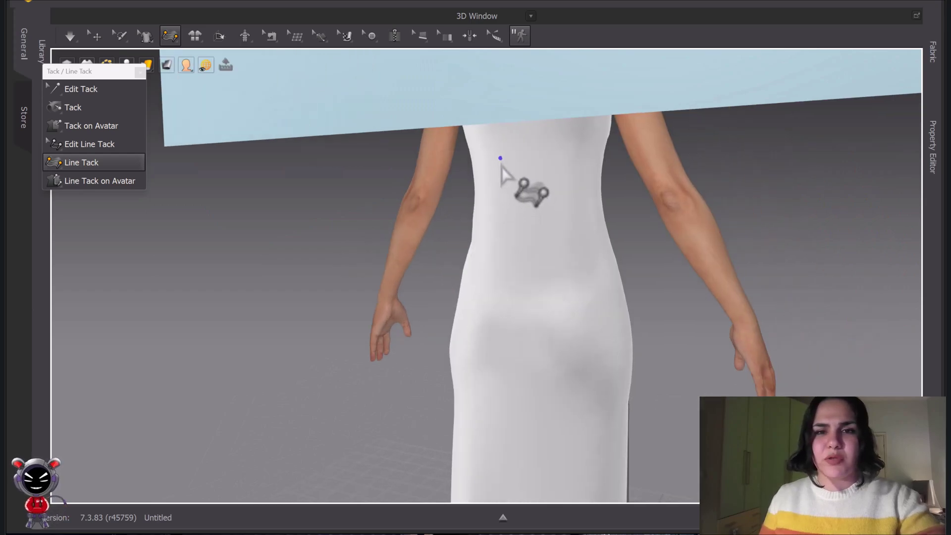
left_click(501, 159)
left_click(497, 221)
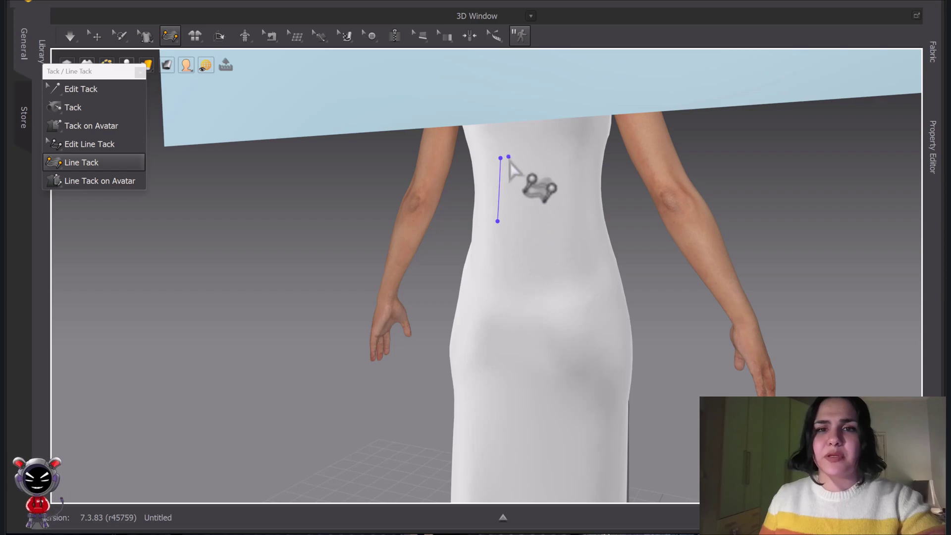
left_click(508, 160)
left_click(506, 221)
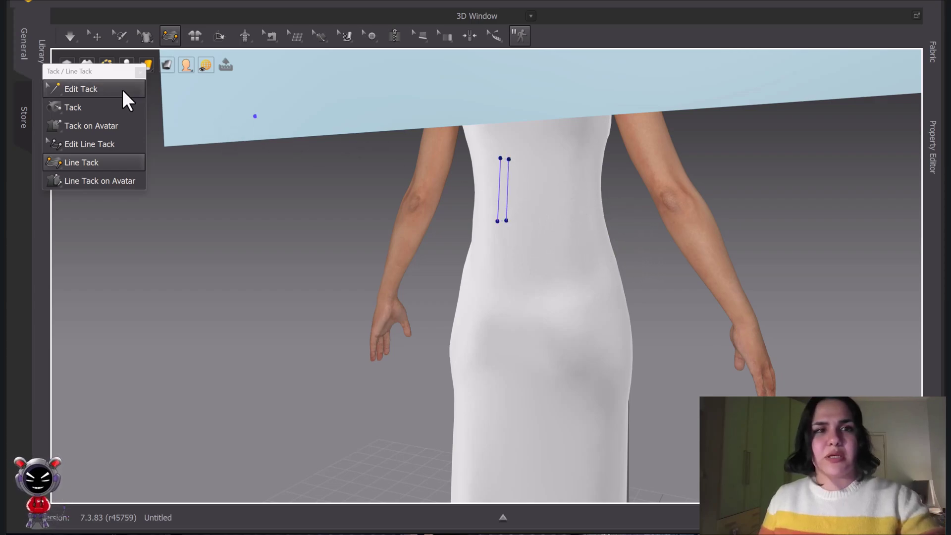
Simulate the dress briefly to pull the two line-tacked lines together, and stop the simulation.
left_click(68, 33)
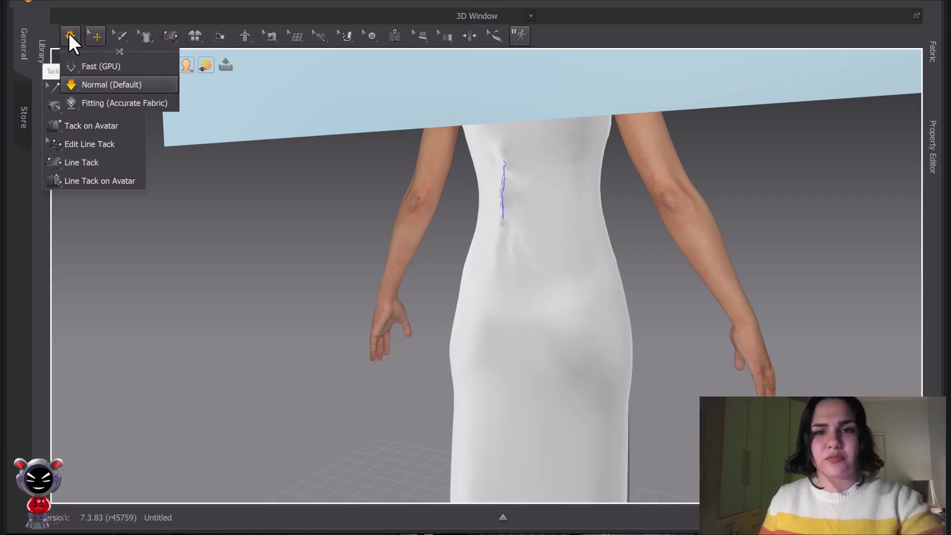
key("space")
scroll(516, 193, "up", 3)
middle_click_drag(495, 187, 503, 204)
scroll(504, 203, "up", 2)
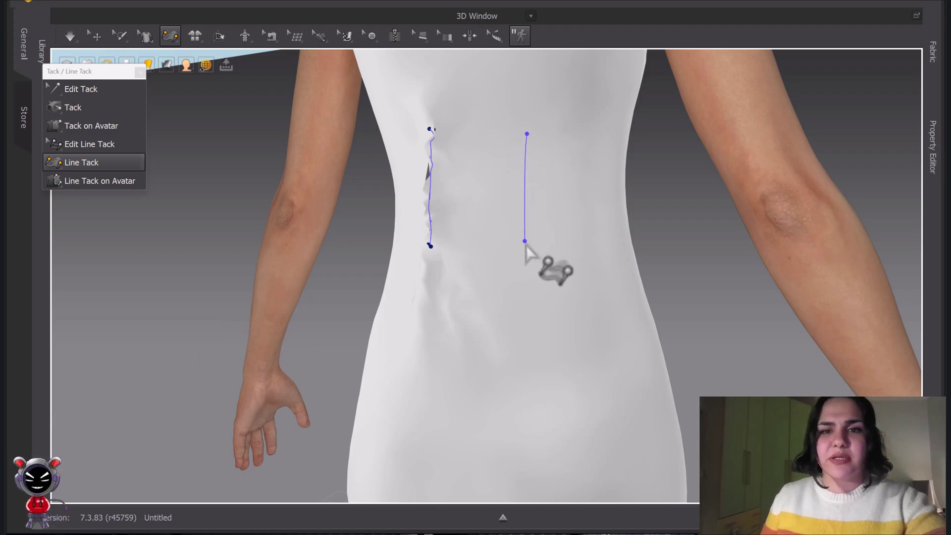
Create a second line tack between two parallel vertical lines on the right side of the back waist.
double_click(525, 242)
left_click(542, 135)
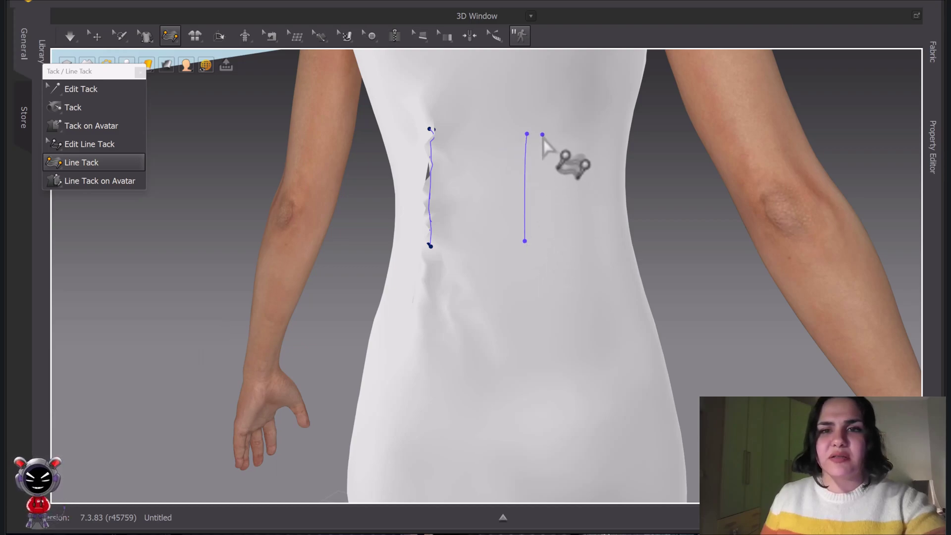
double_click(543, 242)
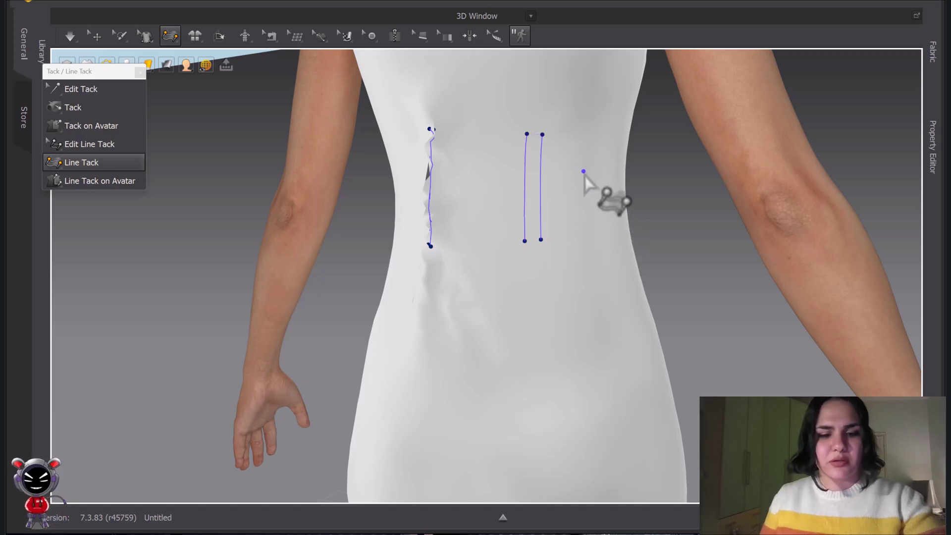
Run and stop the simulation with both line tacks, and examine the gathered back waist from several angles.
mouse_move(574, 168)
right_mouse_down()
mouse_move(550, 166)
mouse_move(557, 170)
right_mouse_up()
key("space")
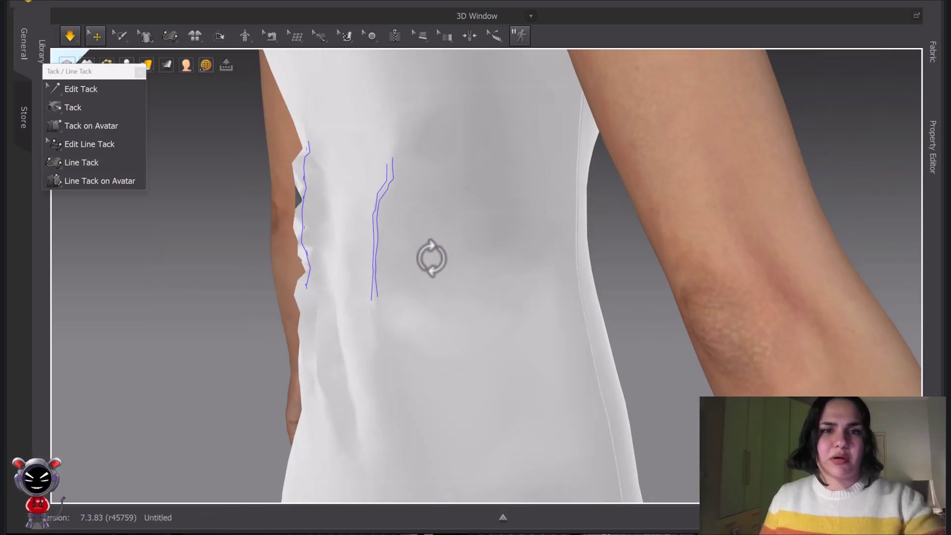
key("space")
right_click_drag(341, 244, 390, 254)
right_click_drag(443, 225, 416, 225)
scroll(446, 202, "up", 3)
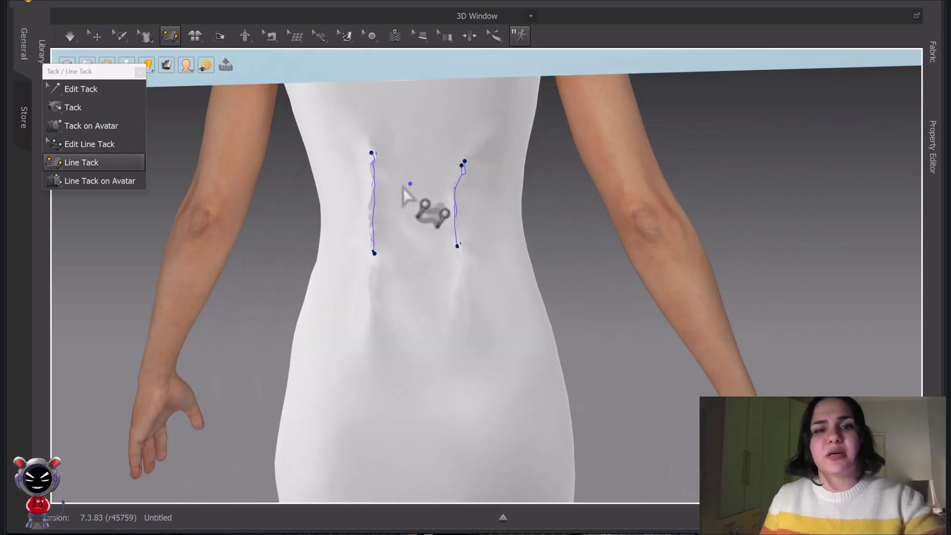
scroll(392, 189, "up", 2)
right_click_drag(394, 189, 290, 195)
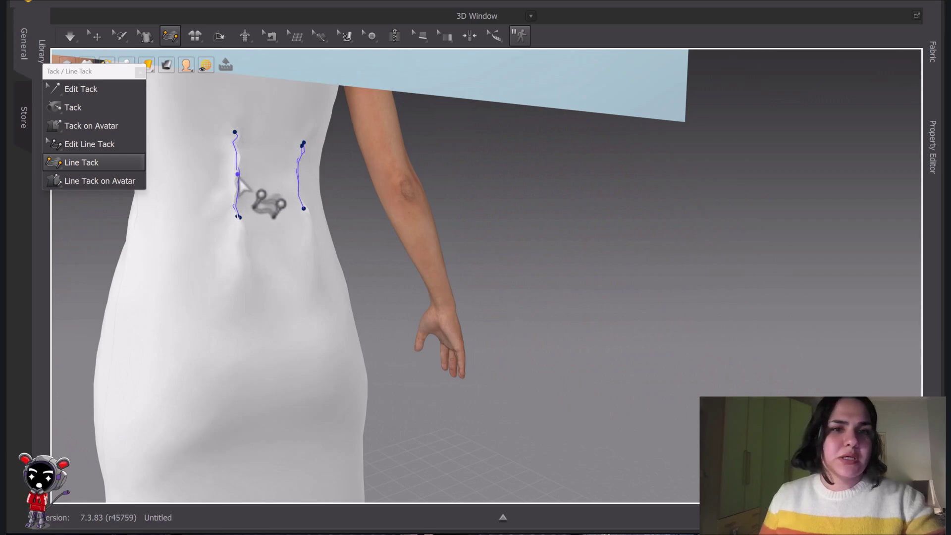
right_click_drag(397, 158, 498, 164)
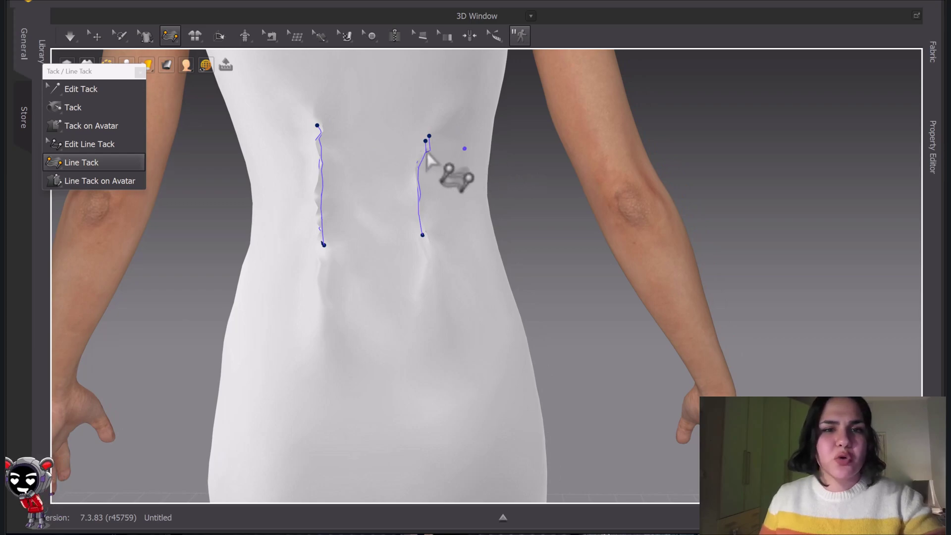
Select a line of the left back line tack with Edit Line Tack and display its thread length.
scroll(424, 151, "down", 1)
left_click(82, 144)
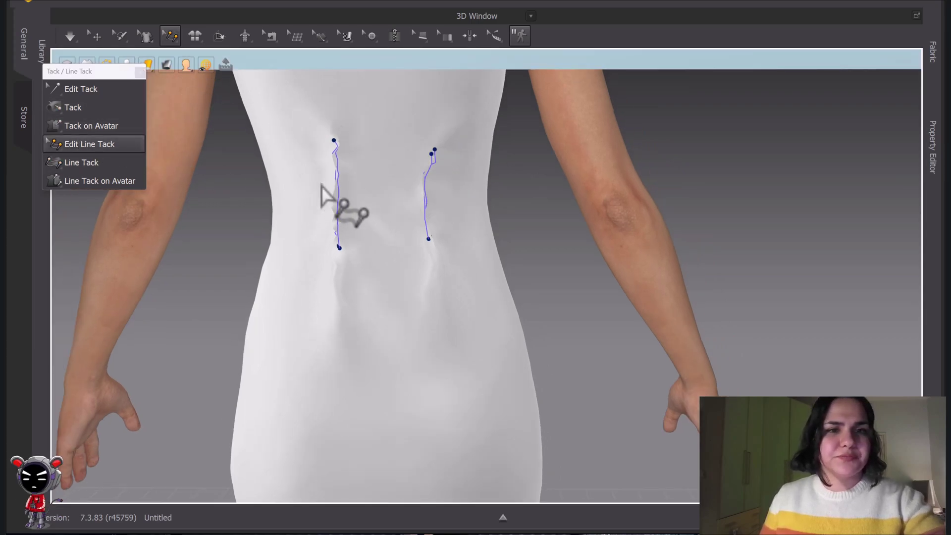
left_click(337, 170)
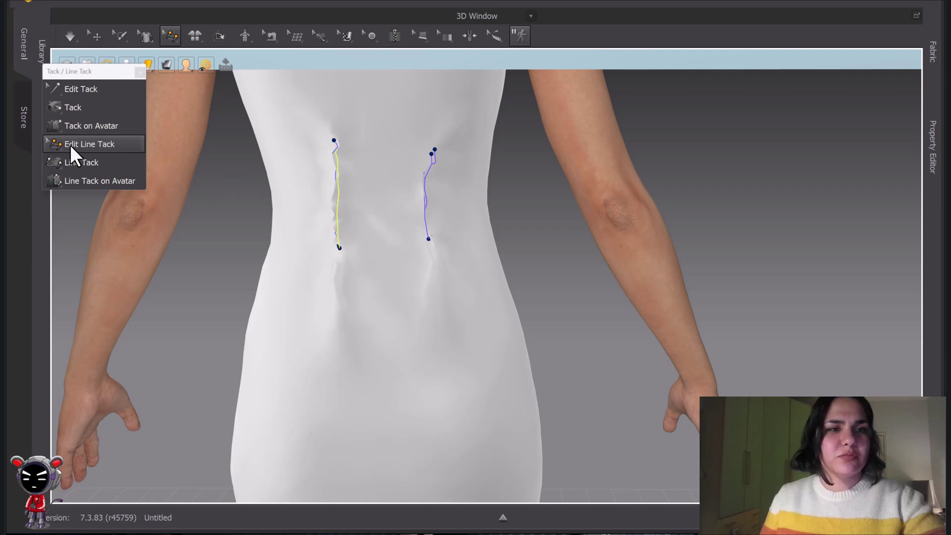
left_click(337, 200)
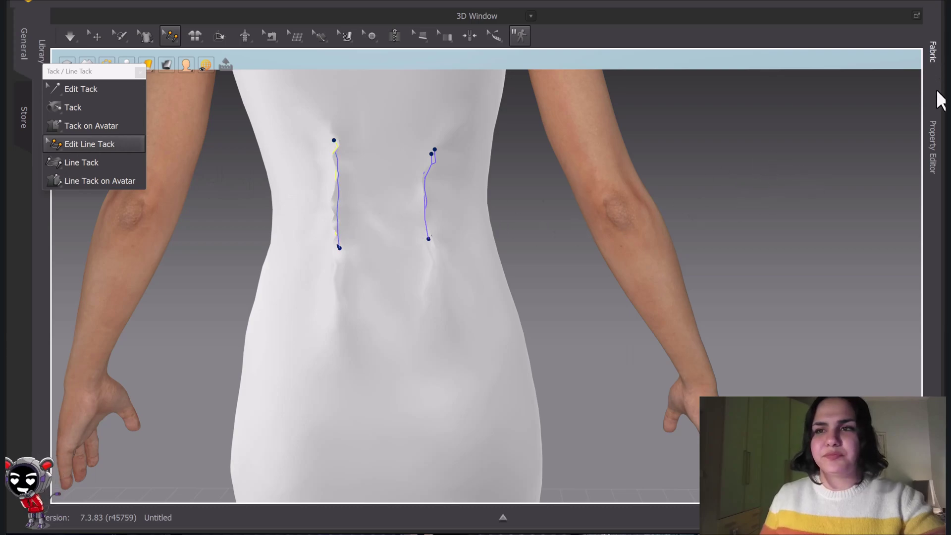
left_click(933, 146)
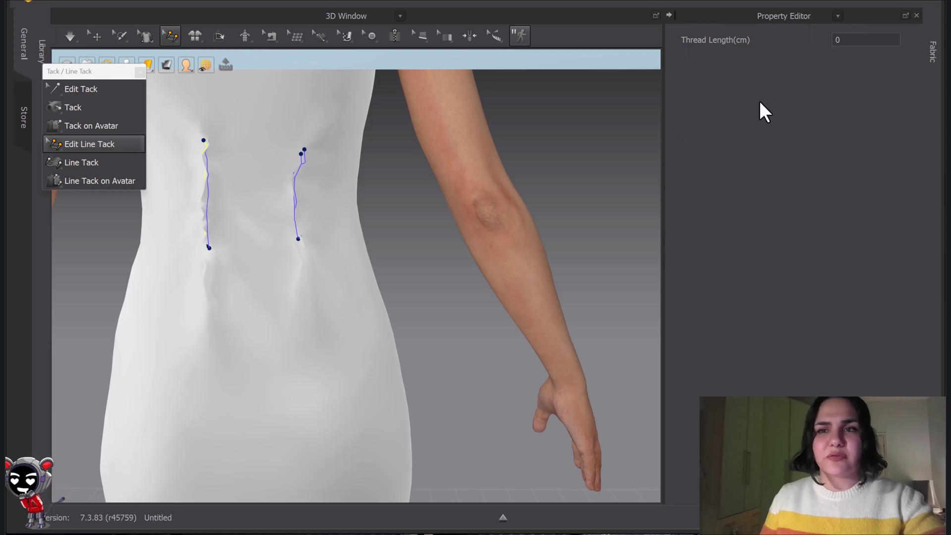
Delete both line tacks on the back waist with Edit Line Tack.
left_click(207, 195)
right_click(215, 194)
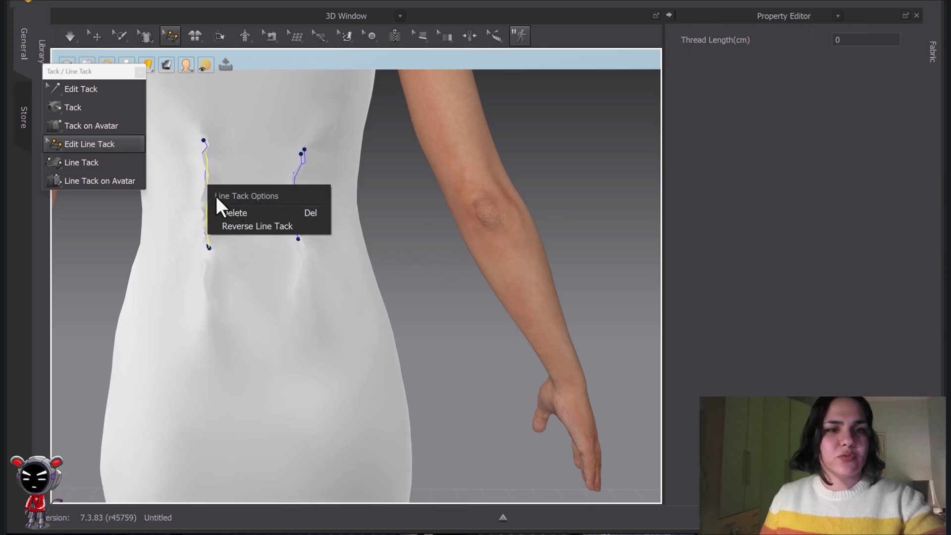
left_click(234, 219)
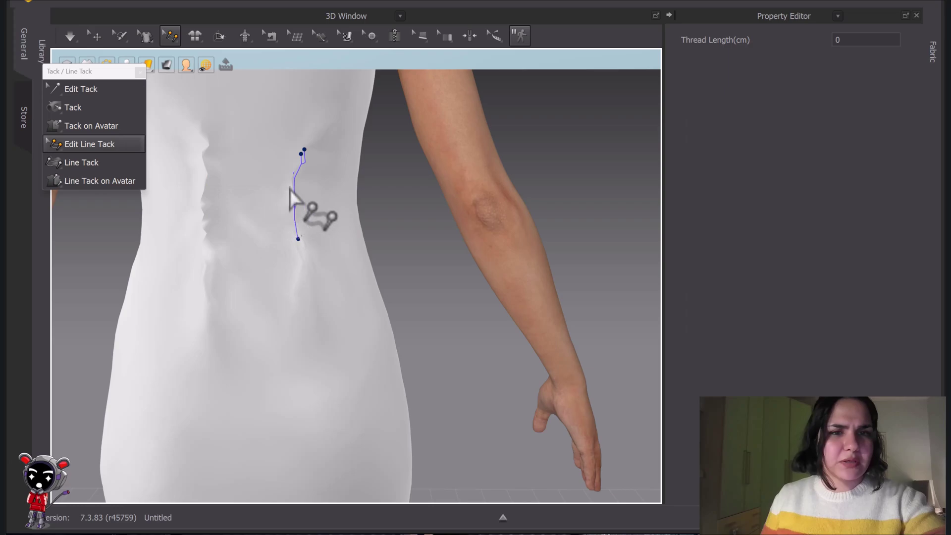
left_click(296, 183)
right_click(296, 182)
left_click(310, 206)
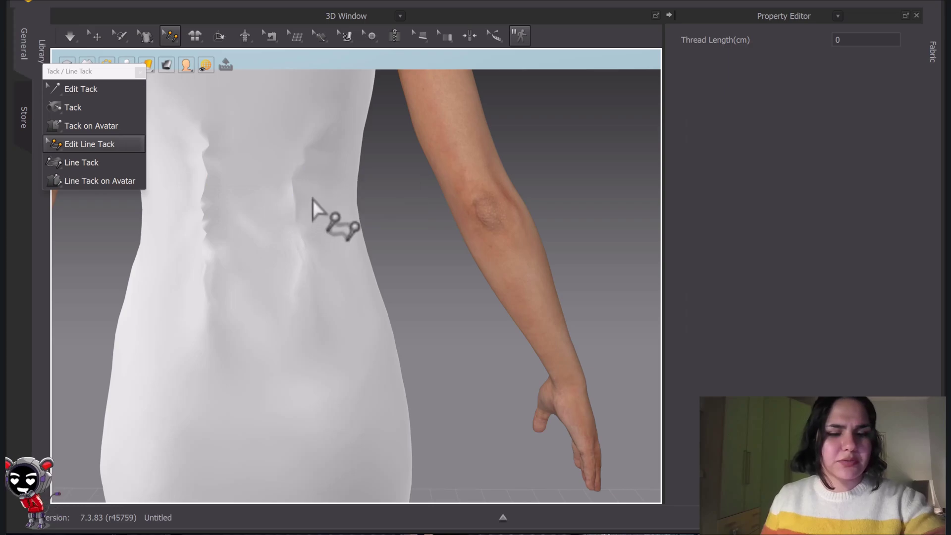
Examine the large rectangular pattern piece placed behind the avatar from the back and the front.
key("q")
left_click(92, 181)
scroll(208, 189, "down", 3)
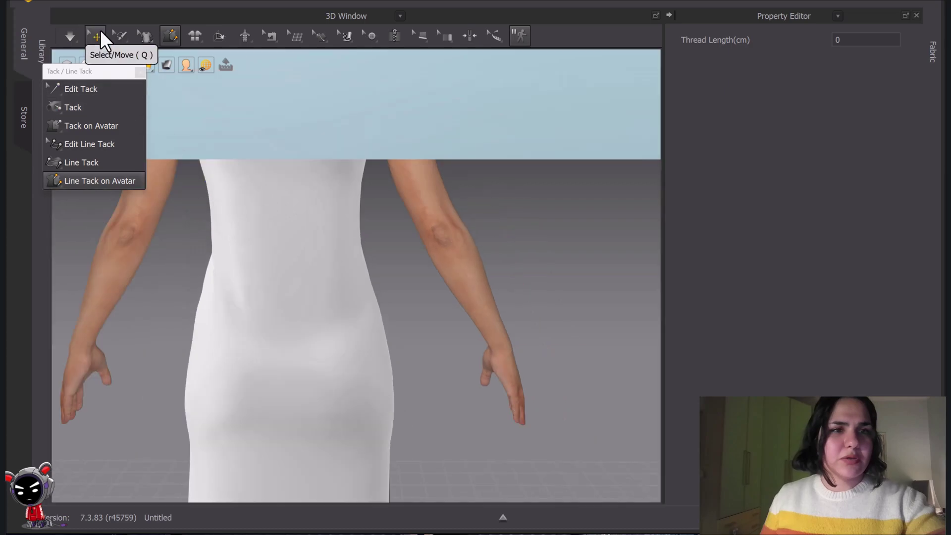
left_click(98, 34)
left_click(299, 105)
scroll(300, 106, "down", 2)
middle_click_drag(299, 108, 342, 194)
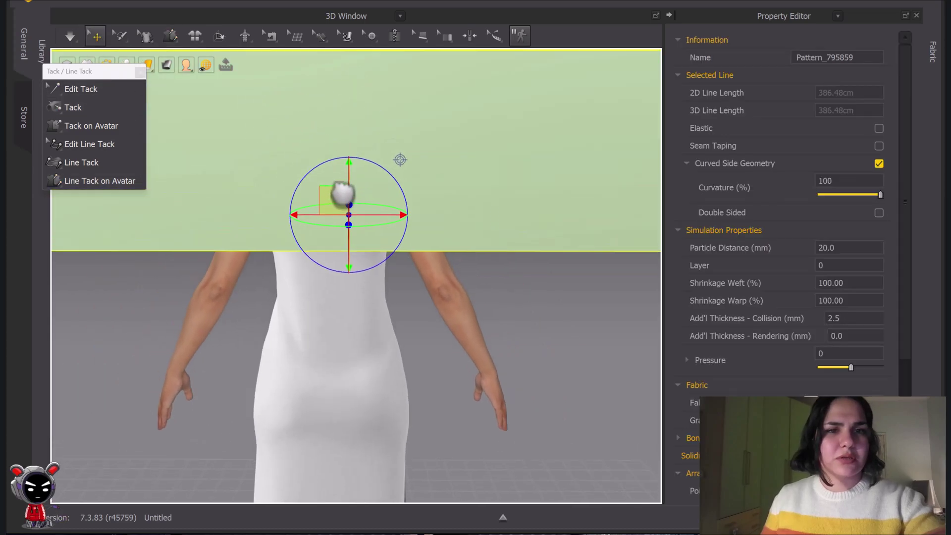
scroll(332, 196, "down", 3)
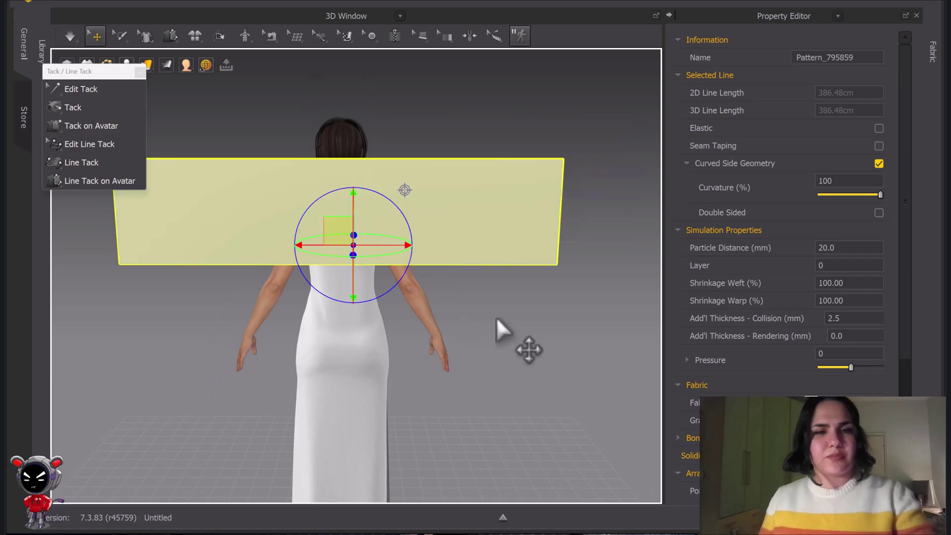
left_click(492, 329)
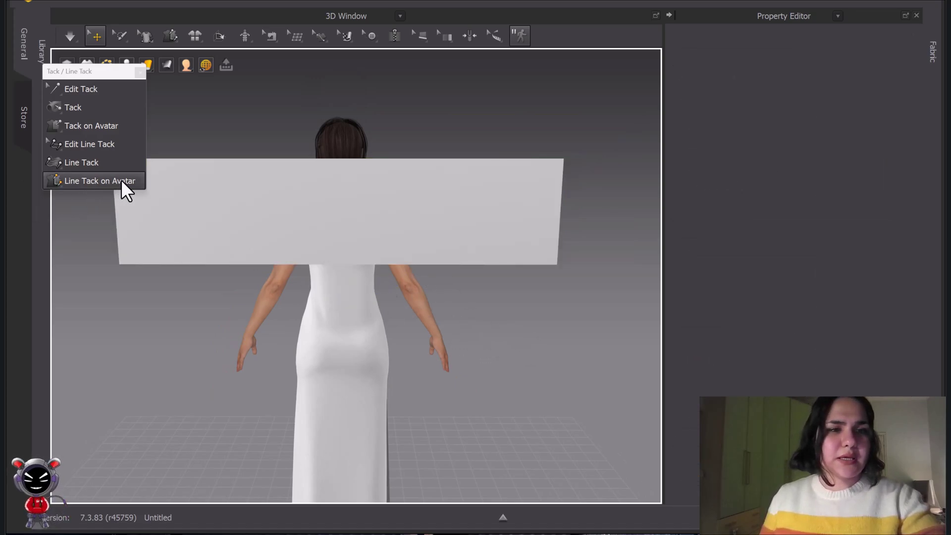
right_click_drag(350, 228, 191, 218)
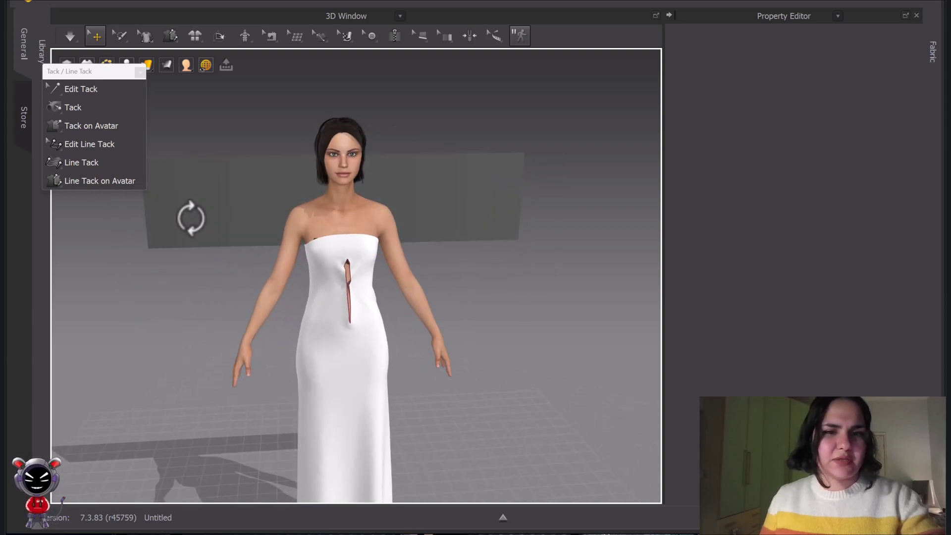
scroll(254, 184, "down", 2)
middle_click_drag(253, 183, 260, 236)
scroll(258, 210, "down", 2)
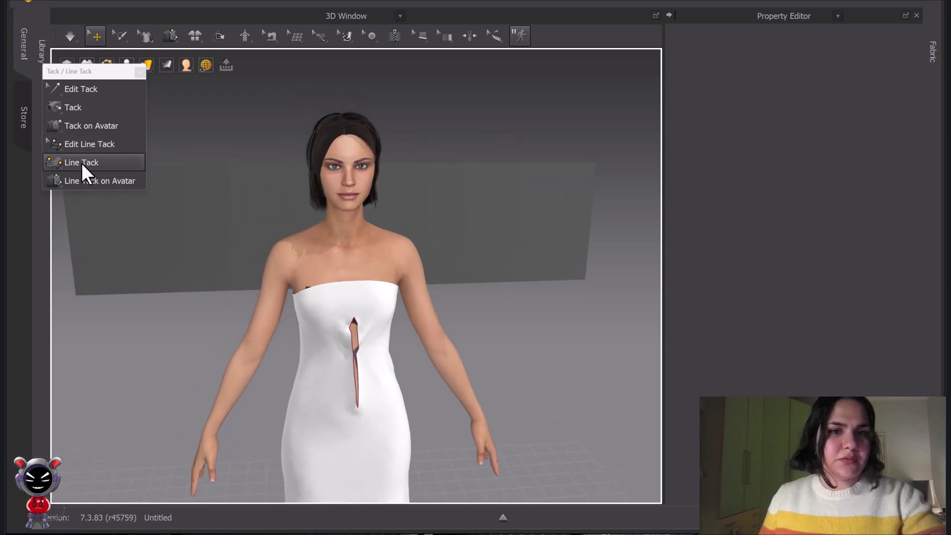
Create a Line Tack on Avatar between a short horizontal line near the rectangle's upper edge and the avatar's left upper arm.
left_click(76, 182)
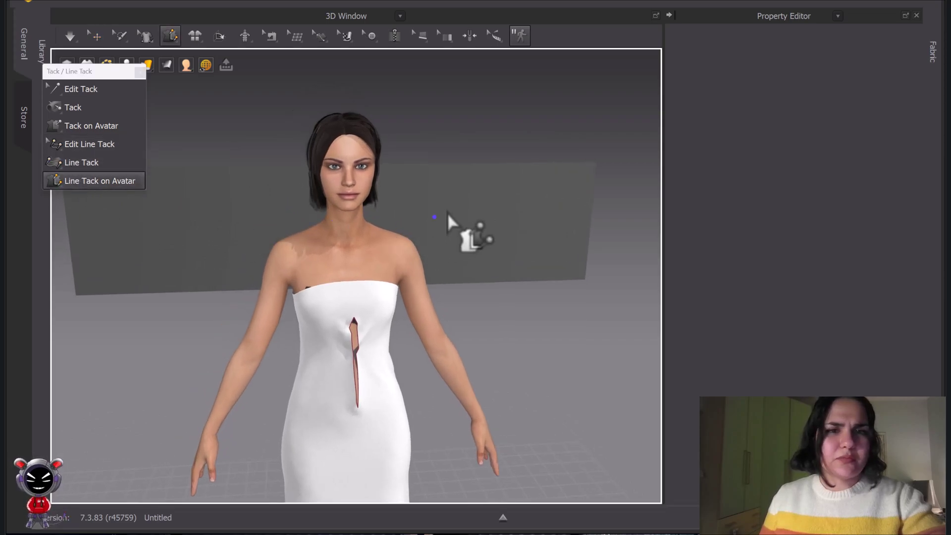
left_click(406, 176)
middle_click_drag(426, 175, 413, 166)
mouse_move(412, 167)
right_mouse_down()
mouse_move(395, 162)
mouse_move(404, 170)
right_mouse_up()
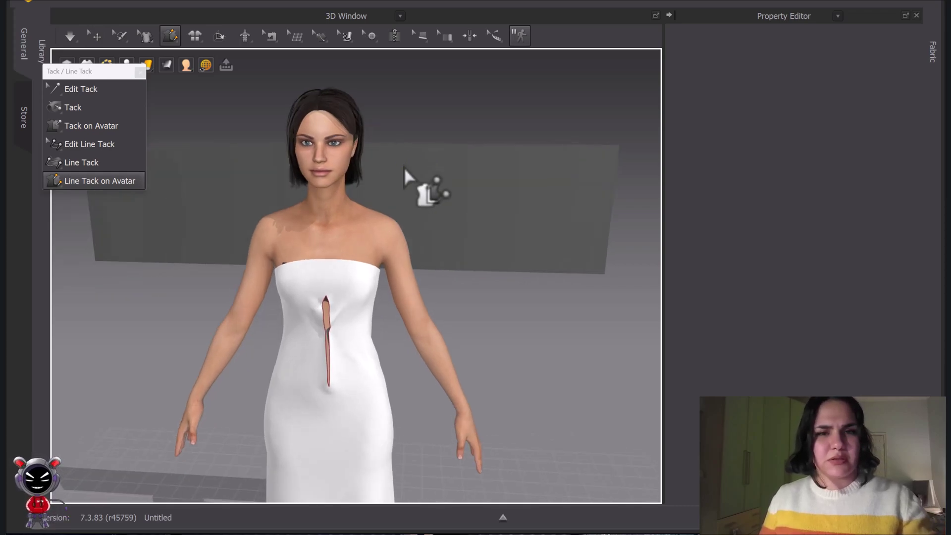
left_click(418, 157)
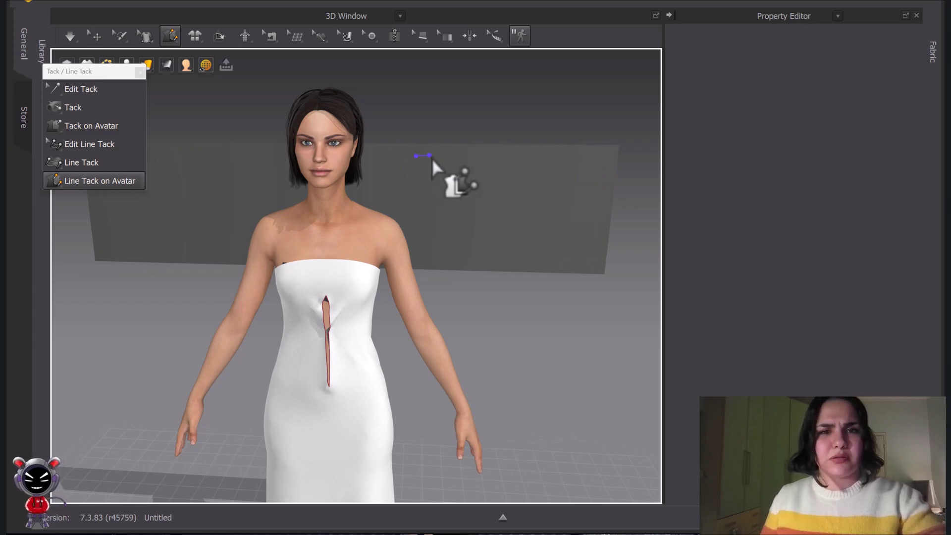
left_click(433, 160)
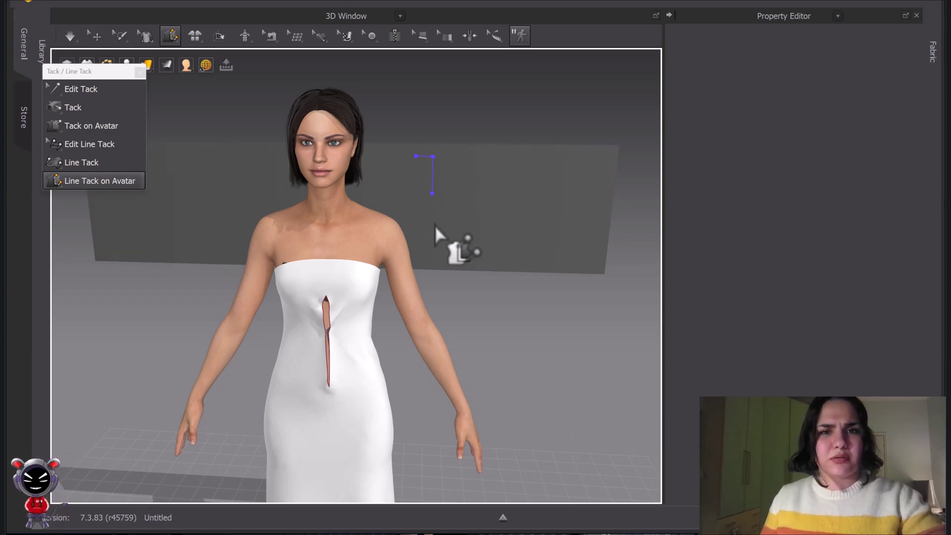
double_click(433, 161)
right_click_drag(443, 264, 393, 269)
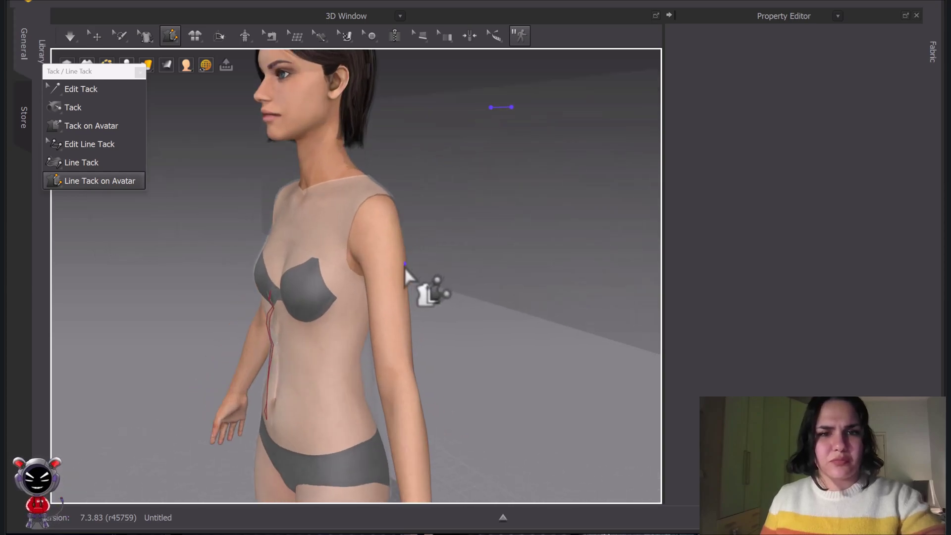
left_click(405, 269)
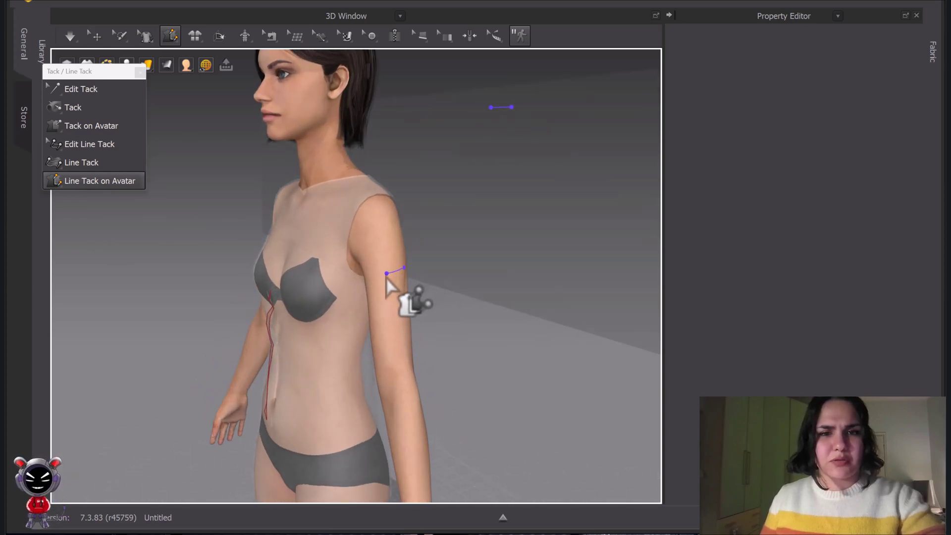
left_click(385, 275)
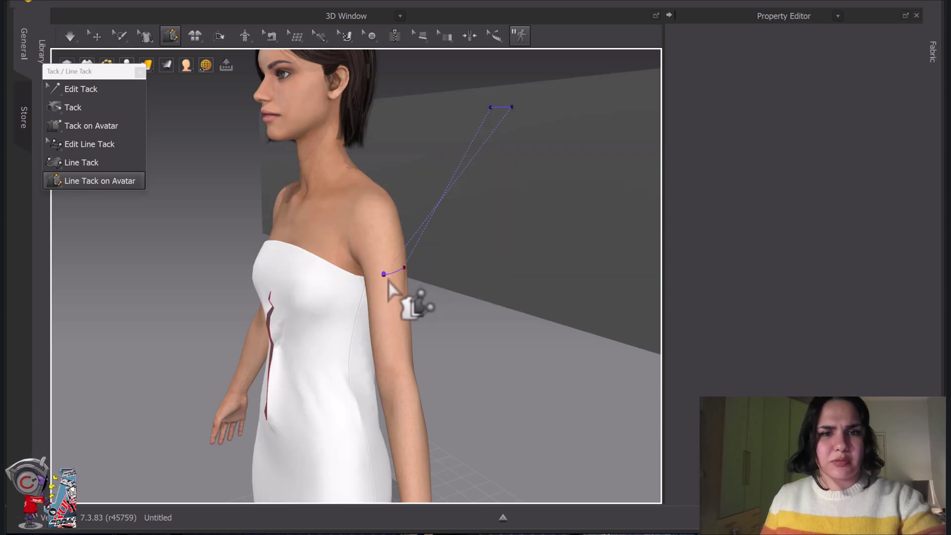
Create a second avatar line tack from a short line on the rectangle's other half to the avatar's right upper arm.
right_click_drag(385, 291, 409, 292)
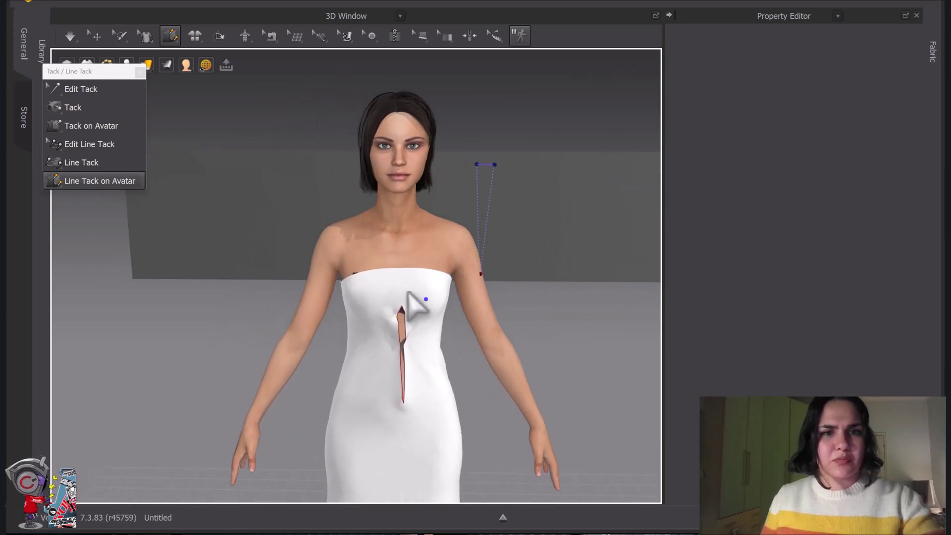
left_click(307, 171)
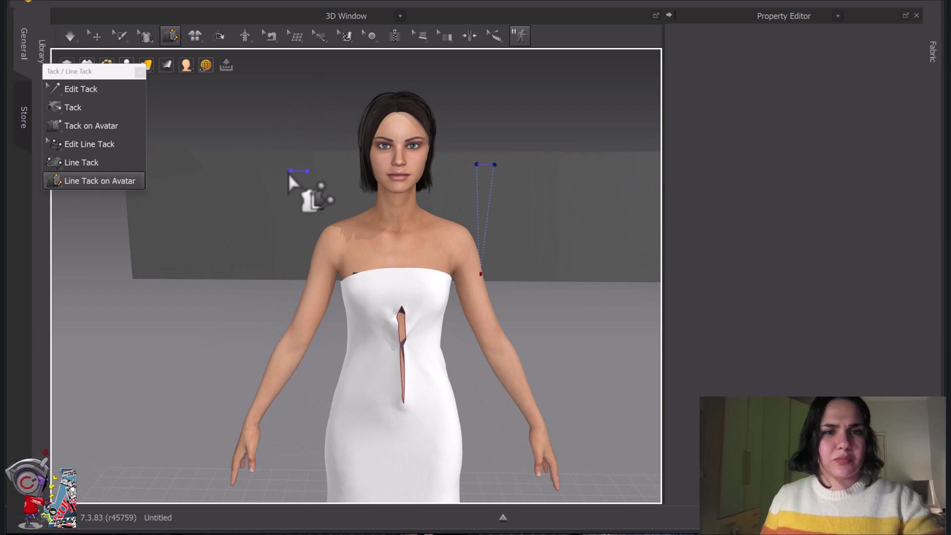
double_click(288, 172)
right_click_drag(311, 237, 379, 231)
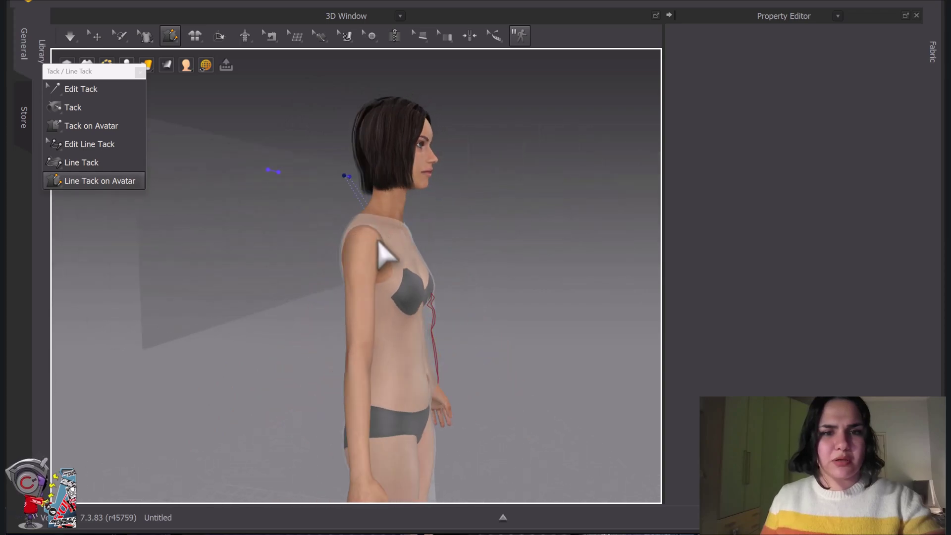
mouse_move(349, 286)
right_mouse_down()
mouse_move(353, 276)
mouse_move(366, 287)
mouse_move(337, 290)
right_mouse_up()
double_click(349, 289)
Simulate the tacked rectangle so it is pulled onto both arms as a shawl, stop the simulation, and activate Select/Move.
scroll(400, 285, "up", 2)
left_click(75, 35)
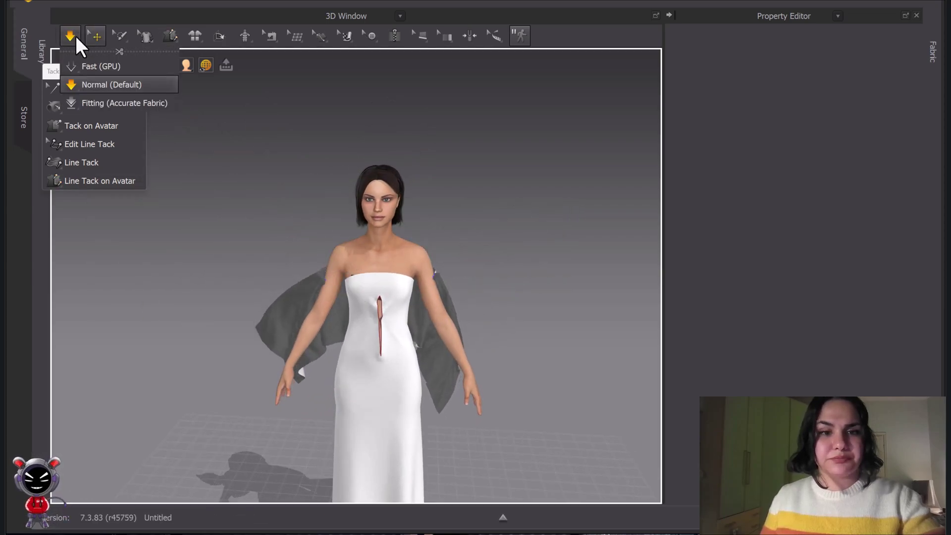
left_click(75, 36)
left_click(97, 36)
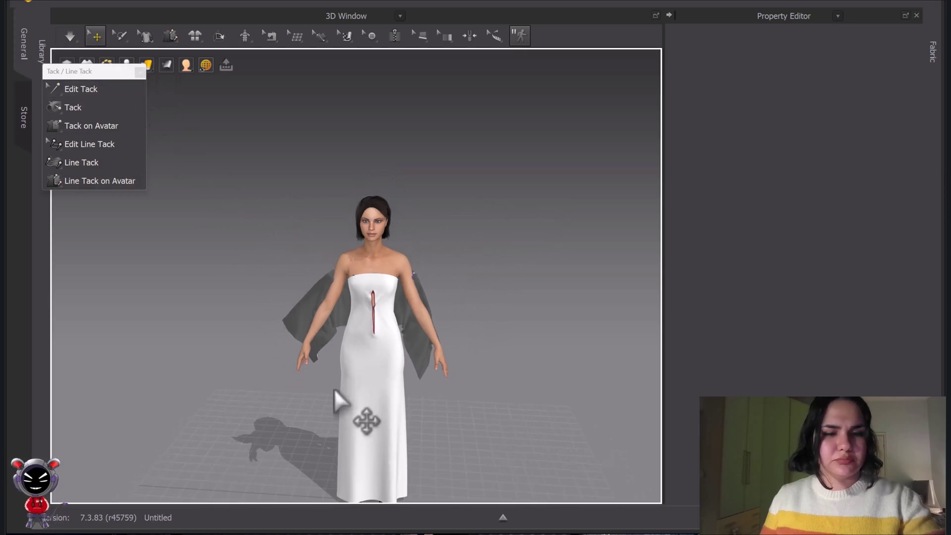
Restart the simulation and pull the shawl's hanging end forward beside the avatar's right arm.
right_click_drag(340, 396, 408, 378)
key("space")
left_click_drag(352, 359, 406, 370)
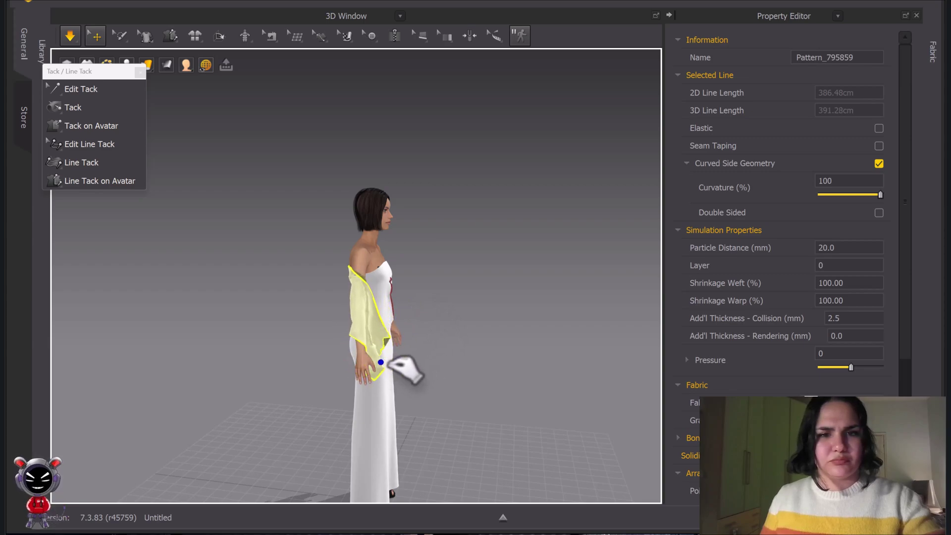
Pull the shawl's lower corner outward beside the avatar's left arm while the simulation runs.
right_click_drag(439, 355, 363, 344)
middle_click_drag(429, 364, 366, 340)
right_click_drag(436, 348, 335, 334)
left_click_drag(331, 341, 319, 361)
right_click_drag(319, 361, 365, 341)
scroll(343, 325, "down", 4)
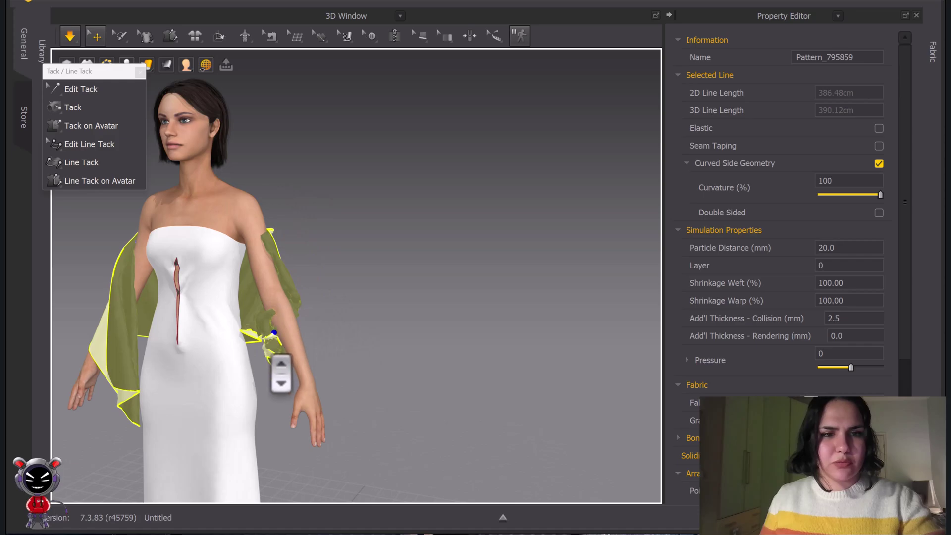
left_click_drag(278, 346, 394, 362)
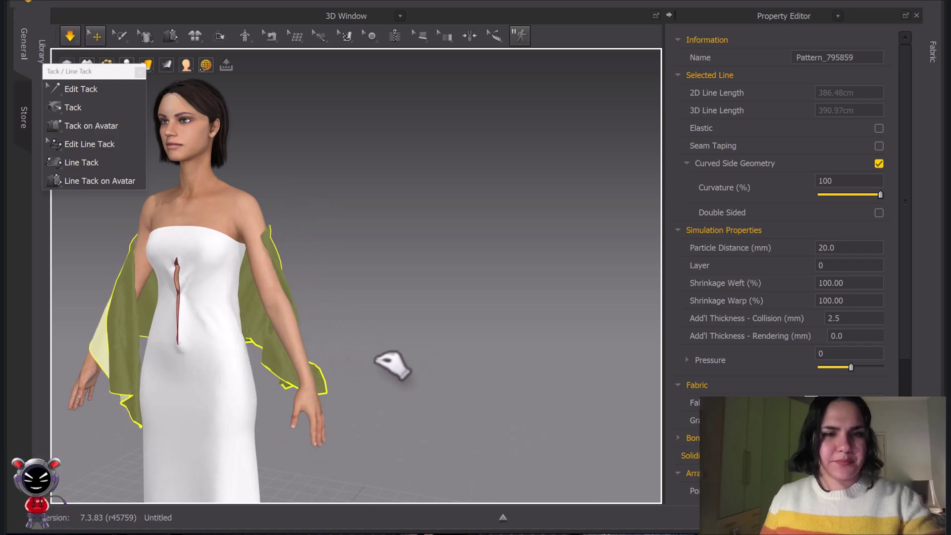
Adjust the shawl's drape around the avatar's left arm with further pulls, and stop the simulation.
right_click_drag(394, 363, 268, 365)
left_click_drag(263, 389, 206, 312)
right_click_drag(206, 312, 344, 279)
left_click_drag(333, 300, 257, 307)
scroll(293, 298, "up", 2)
scroll(293, 297, "down", 1)
right_click_drag(283, 290, 313, 293)
key("space")
left_click_drag(295, 305, 250, 293)
key("space")
Open the pose library and apply the FV2_04.pos pose to the avatar.
left_click(38, 42)
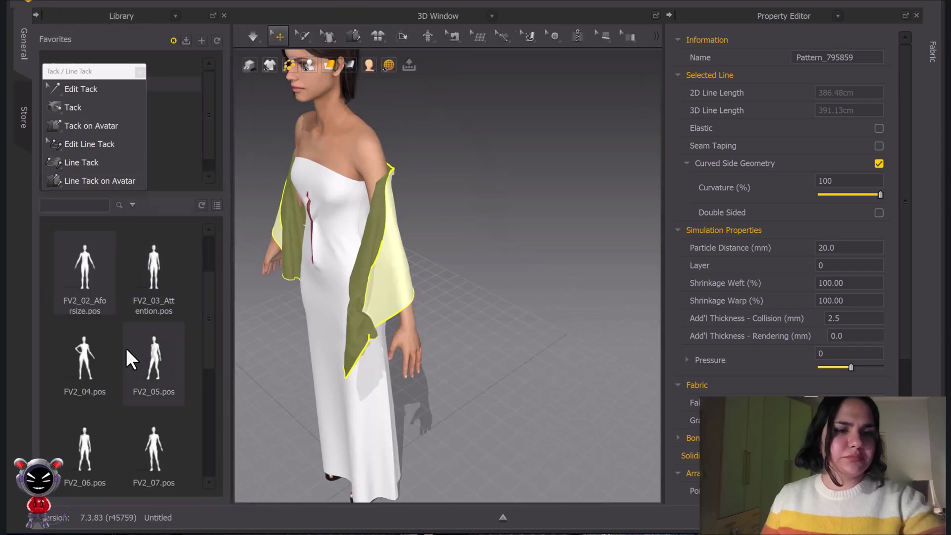
double_click(89, 360)
left_click(474, 303)
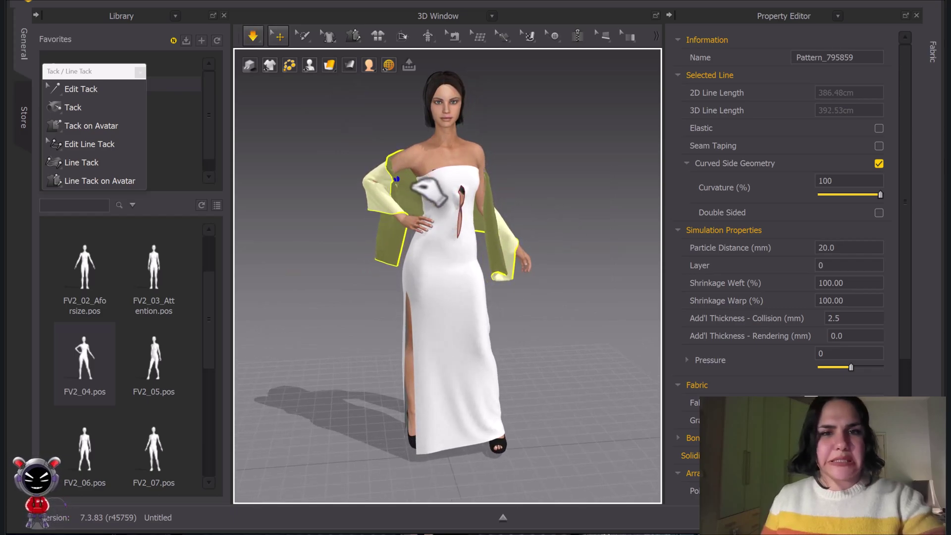
Try to adjust the shawl at the avatar's right upper arm in the simulated pose, and undo the pose change.
key("space")
left_click_drag(404, 167, 405, 183)
key("space")
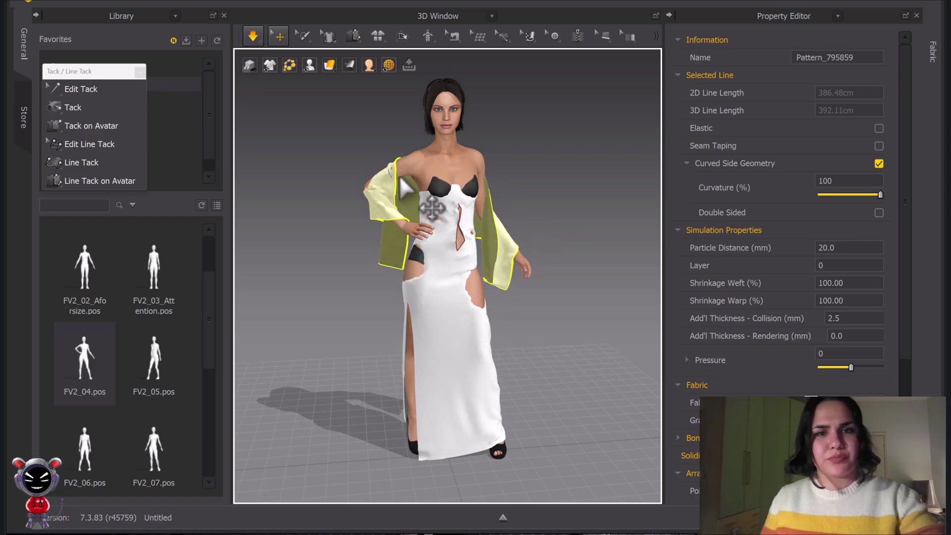
left_click(570, 221)
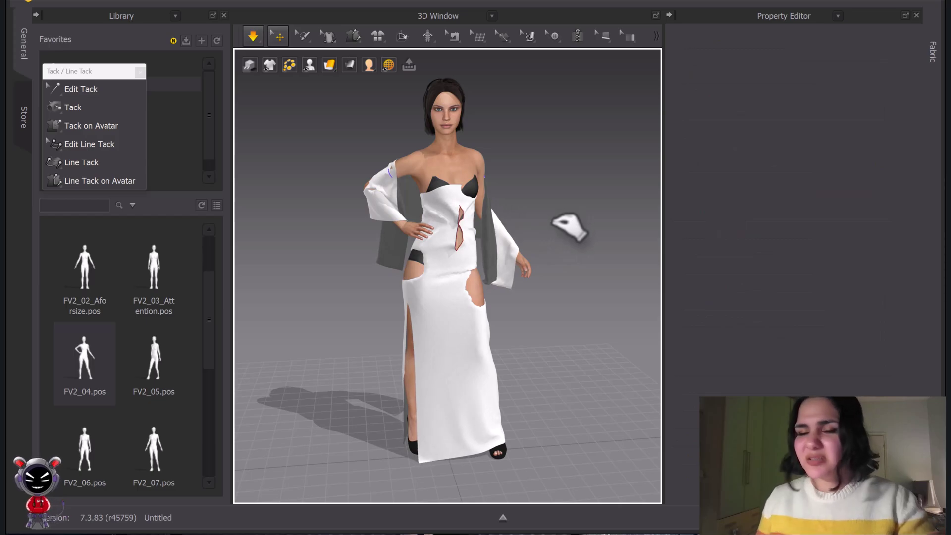
key("ctrl+z")
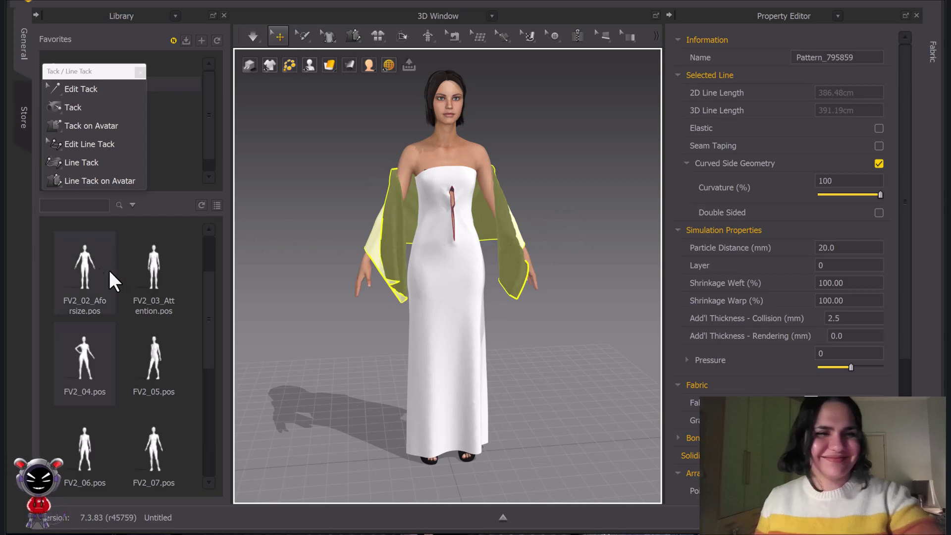
Display the 2D Pattern Window beside the 3D view, and run and stop the simulation.
left_click(626, 118)
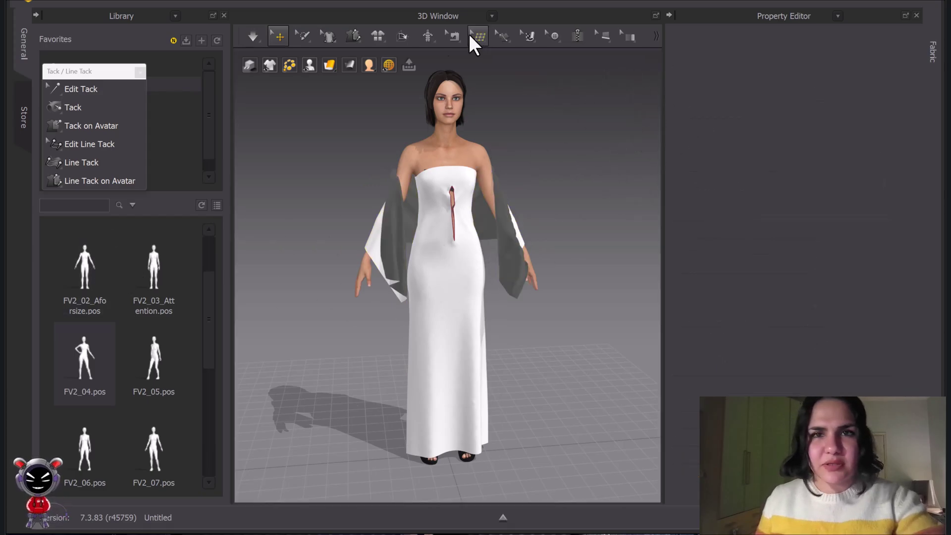
key("F3")
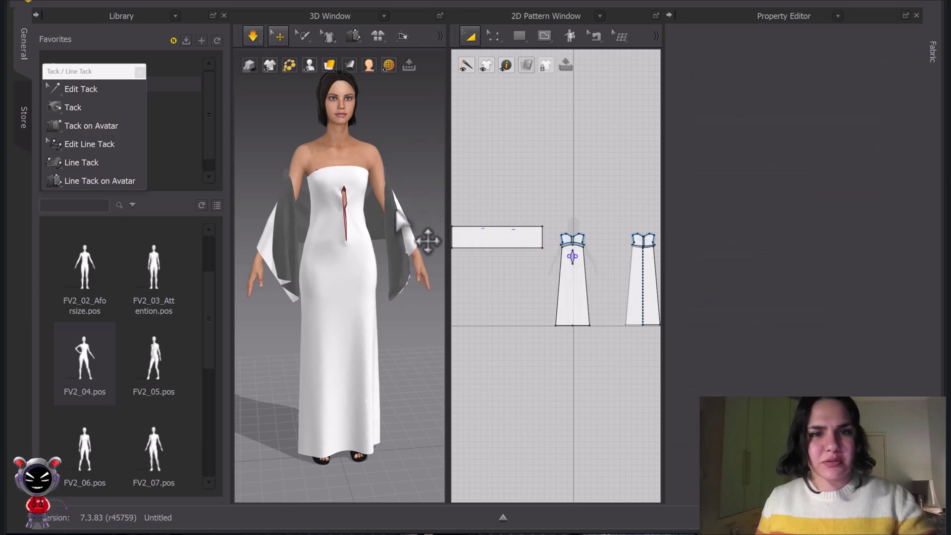
key("space")
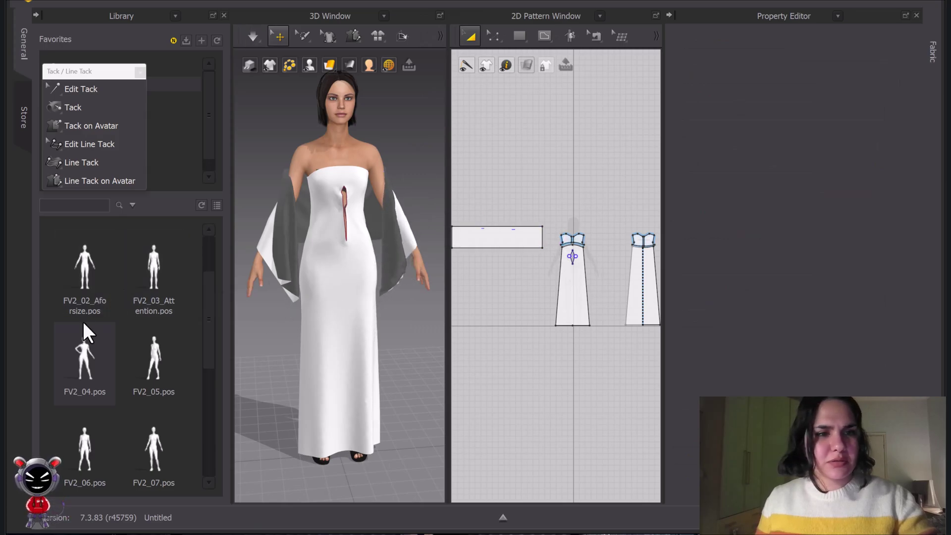
Apply the FV2_04.pos pose to the avatar and run the simulation in Normal mode to settle the garment.
double_click(88, 369)
left_click(462, 301)
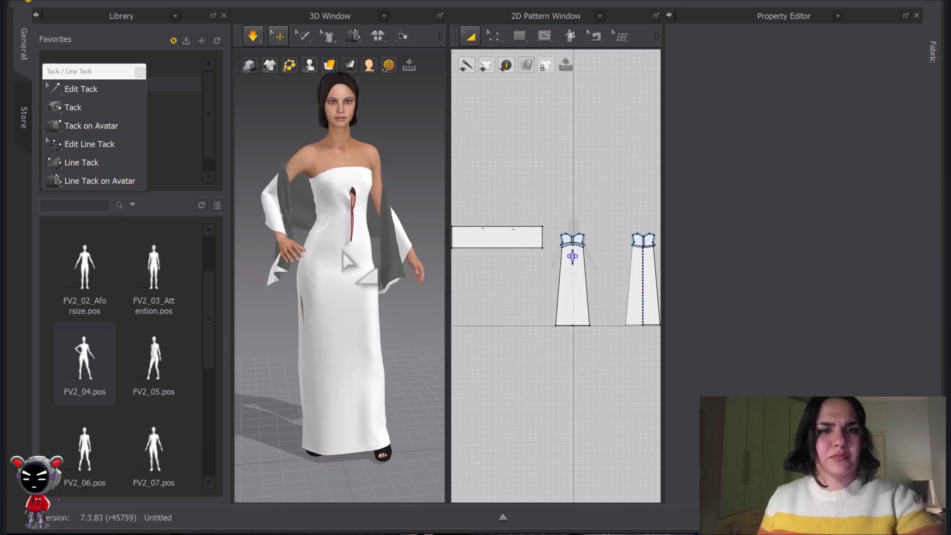
left_click(258, 41)
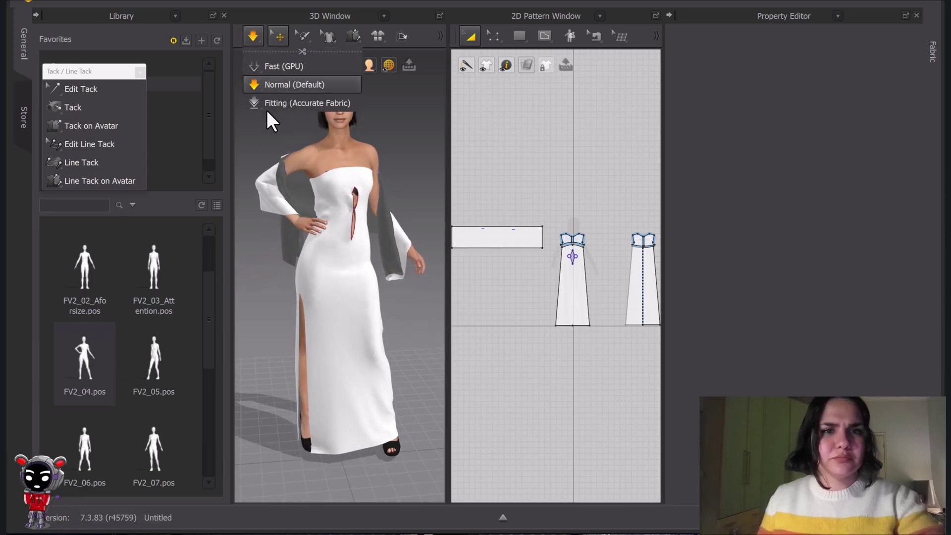
left_click(252, 154)
left_click(251, 39)
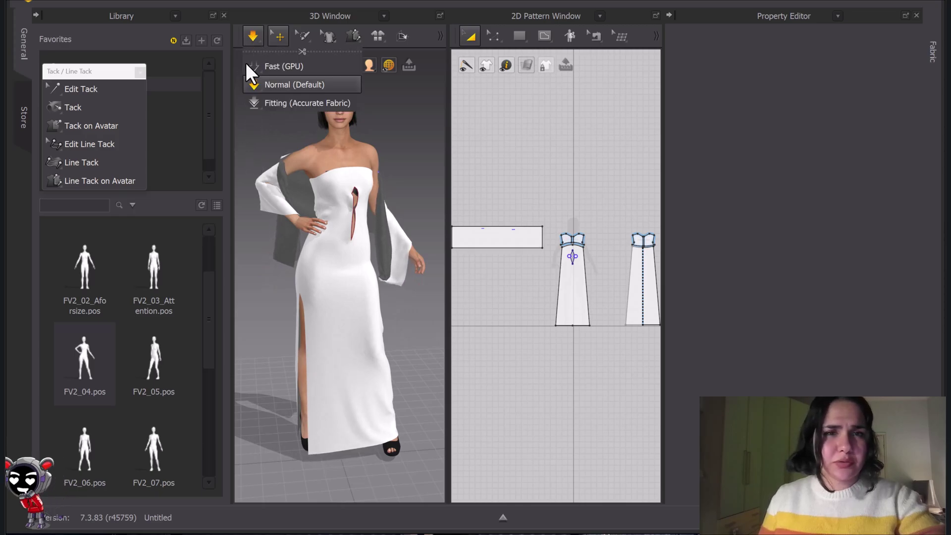
left_click(245, 150)
left_click(251, 39)
left_click(252, 37)
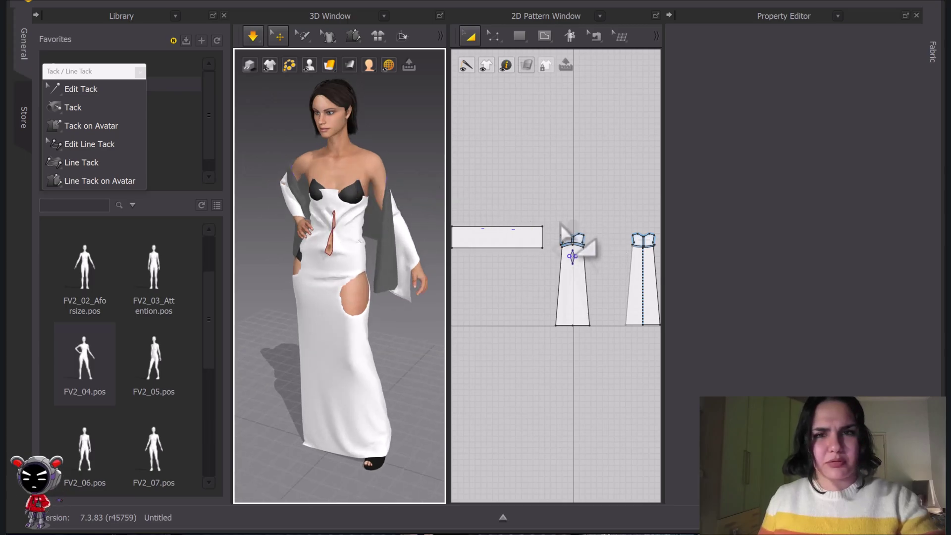
Assign FABRIC 1 to the upper bodice pieces of the front and back patterns and simulate the dress.
left_click(573, 237)
left_click(639, 239, "shift")
left_click(934, 52)
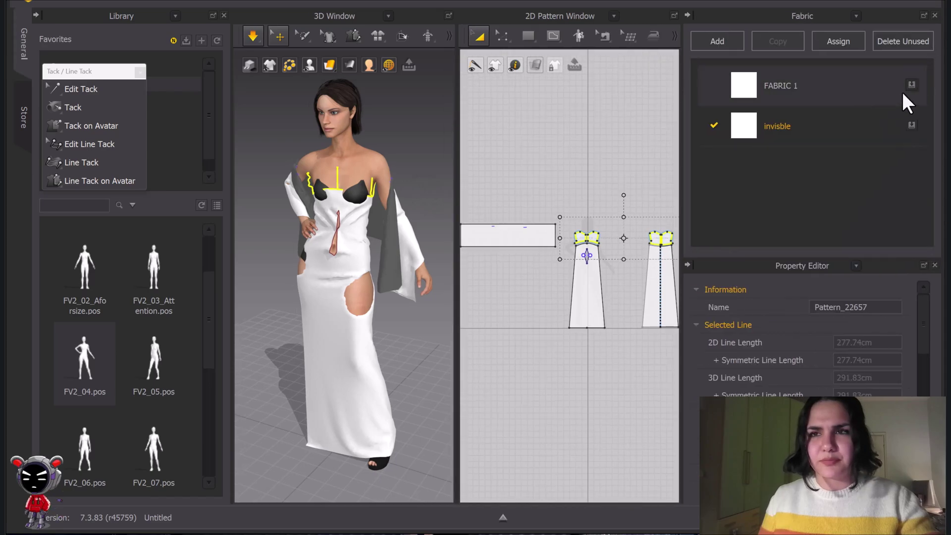
left_click(911, 85)
left_click(600, 164)
scroll(347, 192, "up", 3)
key("space")
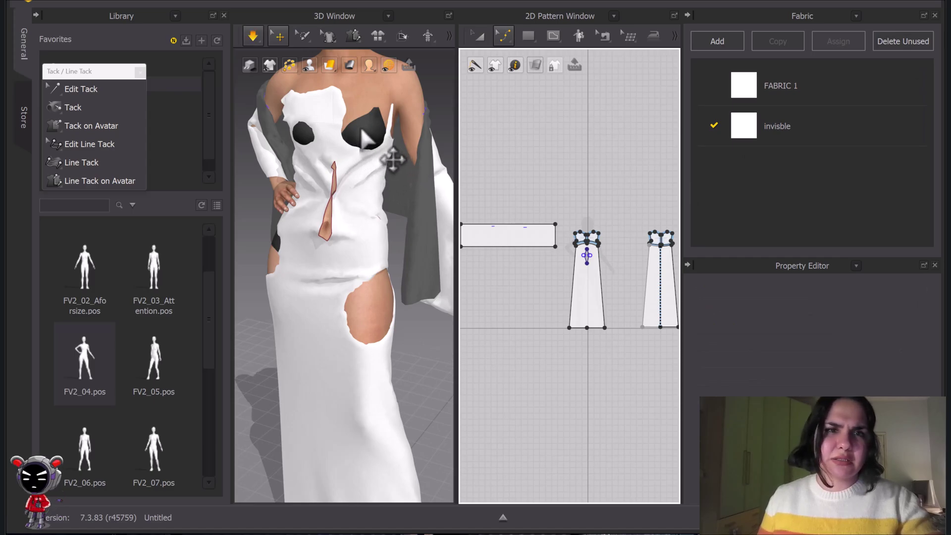
Pull the dress's upper bodice up over the avatar's chest and shoulders in the simulation.
scroll(367, 136, "down", 3)
right_click_drag(367, 137, 415, 183)
left_click_drag(395, 166, 355, 97)
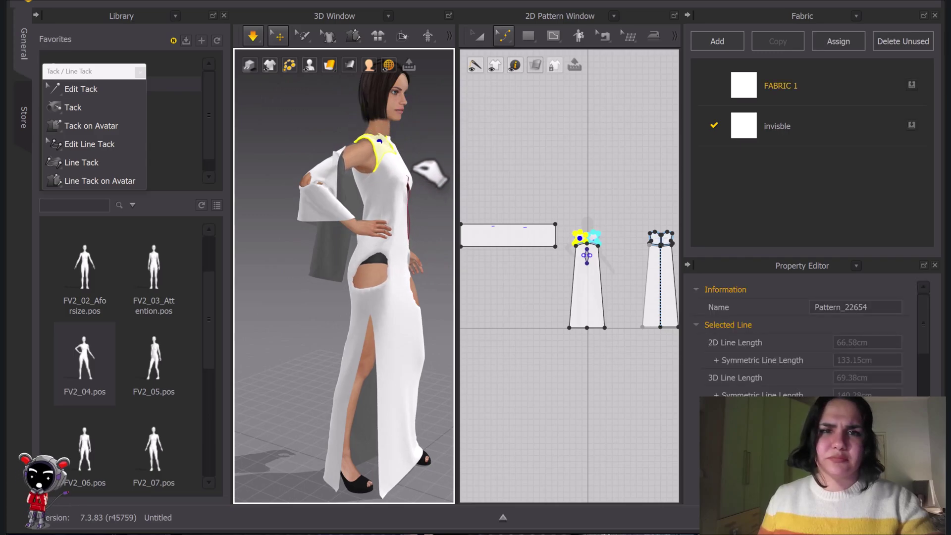
right_click_drag(446, 187, 351, 170)
left_click_drag(405, 184, 409, 151)
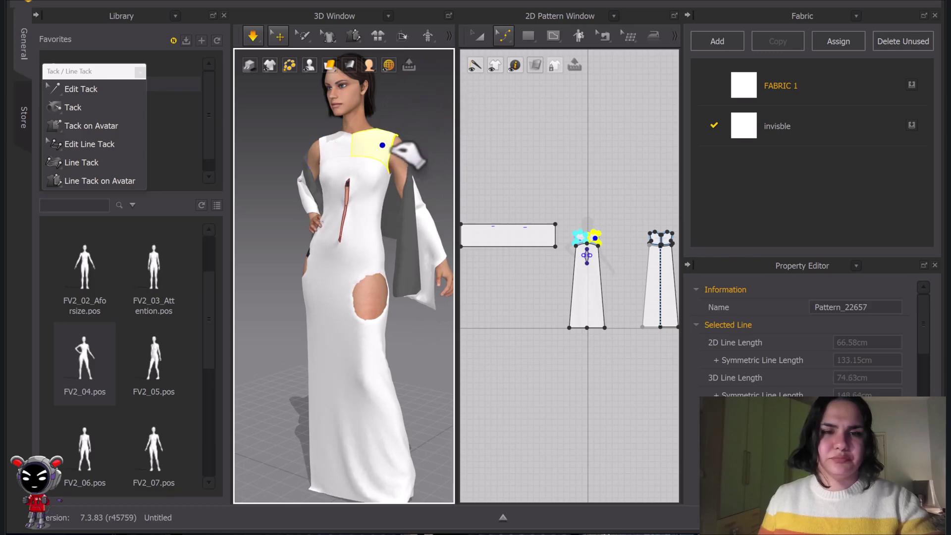
Pull the skirt fabric outward at both hips so it covers the avatar's body, and stop the simulation.
scroll(393, 148, "down", 3)
right_click_drag(382, 187, 460, 246)
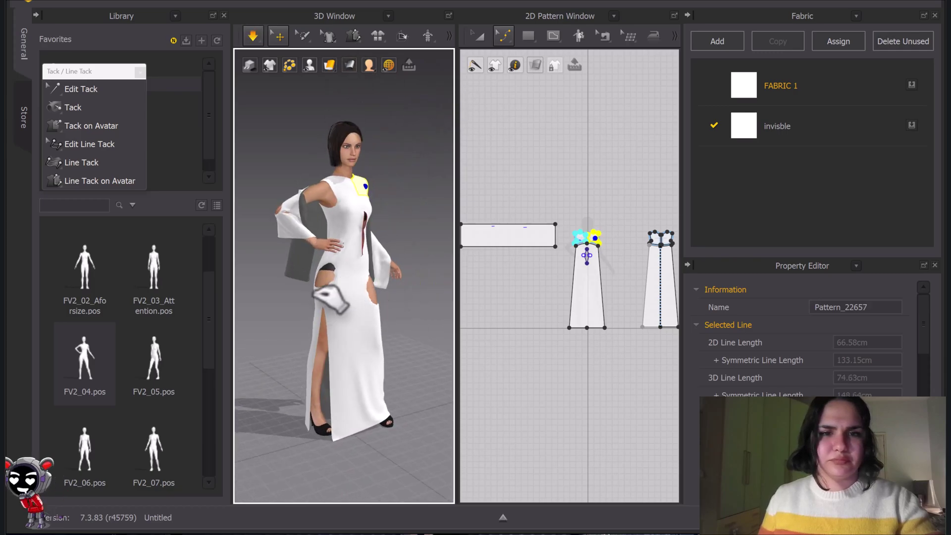
left_click_drag(318, 292, 290, 288)
left_click_drag(366, 290, 424, 304)
right_click_drag(406, 310, 373, 286)
left_click(419, 329)
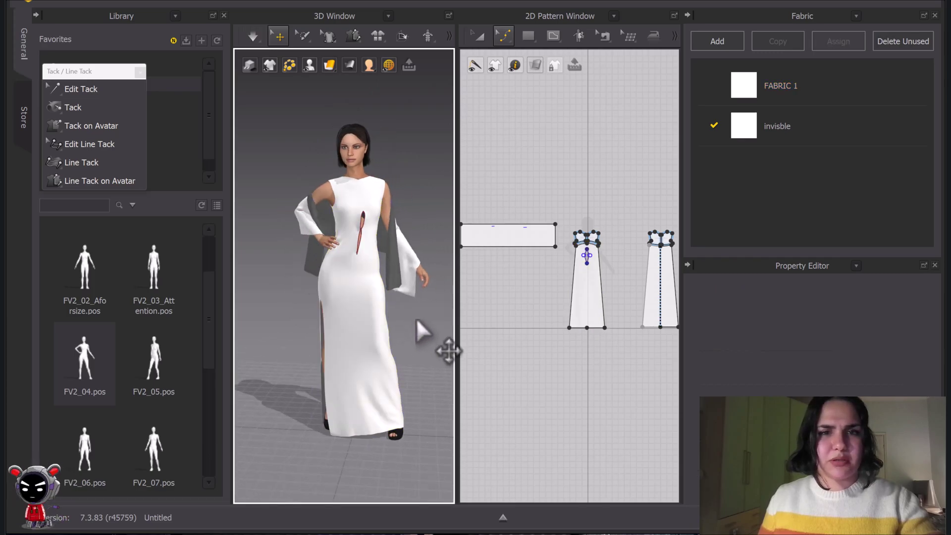
Assign the invisble fabric to the front and back upper bodice pieces.
left_click(383, 193)
left_click(342, 181, "shift")
left_click(911, 128)
right_click_drag(297, 225, 430, 218)
left_click(423, 192)
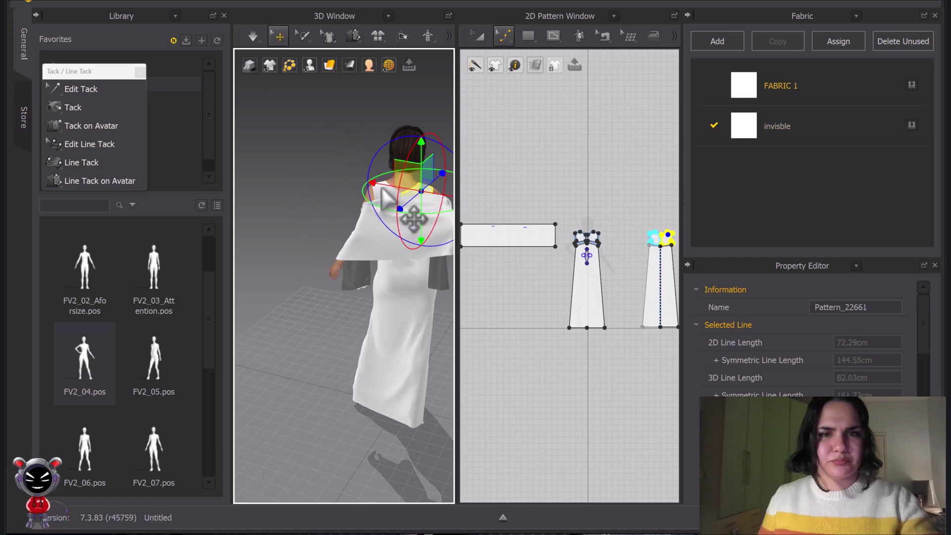
left_click(913, 127)
Run the simulation, pull the shawl at the avatar's right arm, and stop the simulation.
middle_click_drag(409, 214, 363, 185)
right_click_drag(419, 208, 243, 167)
left_click(377, 226)
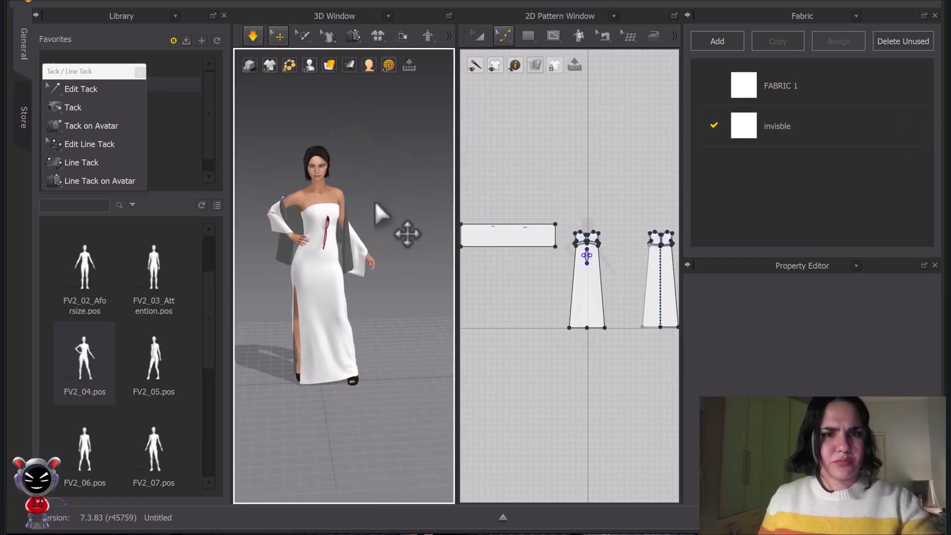
middle_click_drag(362, 284, 396, 252)
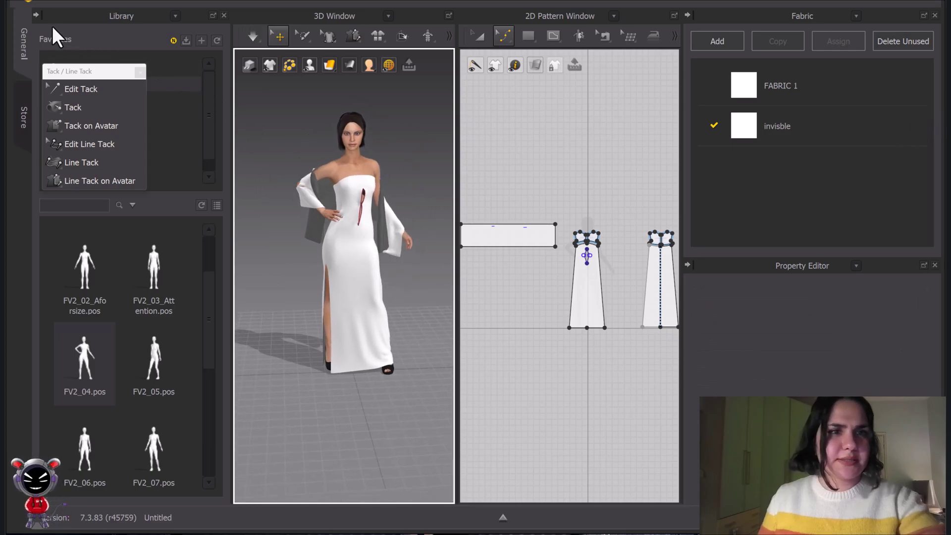
scroll(330, 171, "up", 3)
right_click_drag(317, 170, 382, 196)
key("space")
left_click(392, 208)
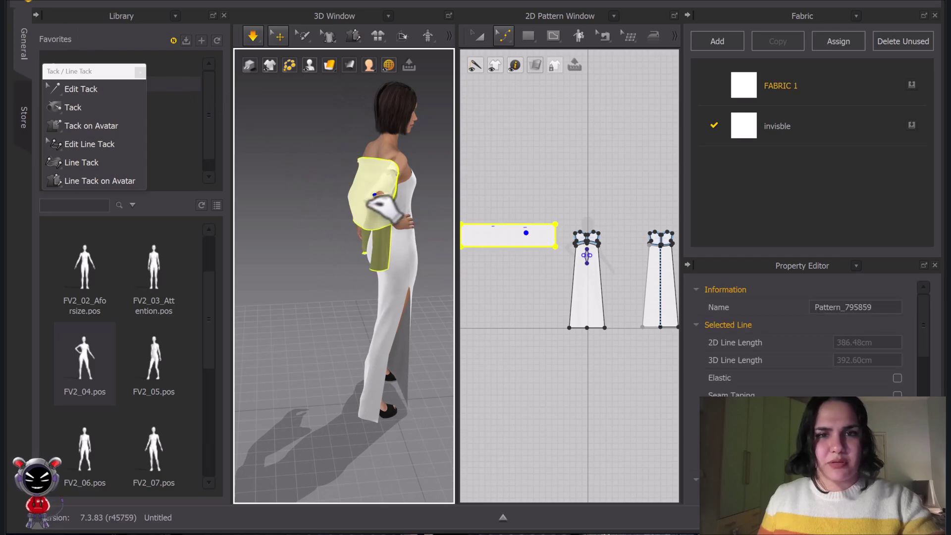
key("space")
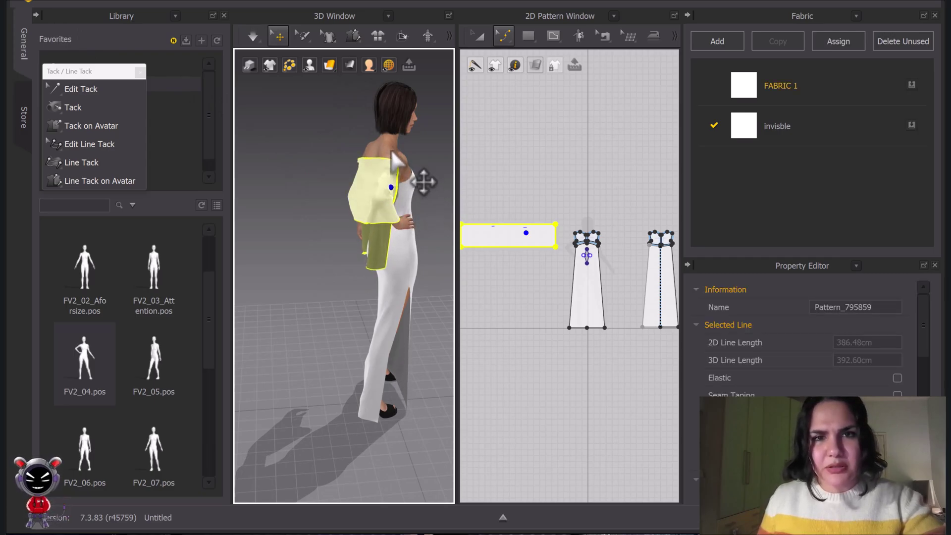
Set the avatar's skin offset to 5 mm and run the simulation.
left_click(392, 153)
left_click(860, 362)
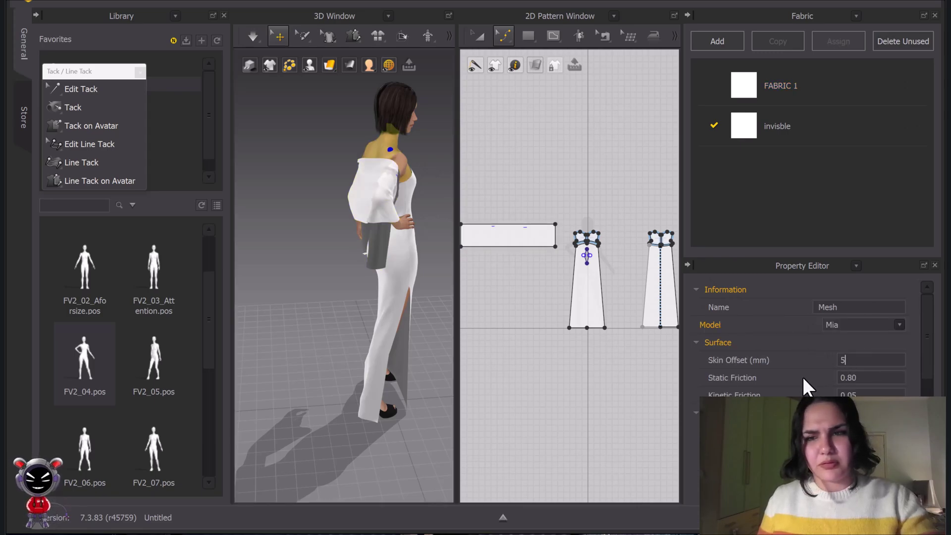
left_click(664, 396)
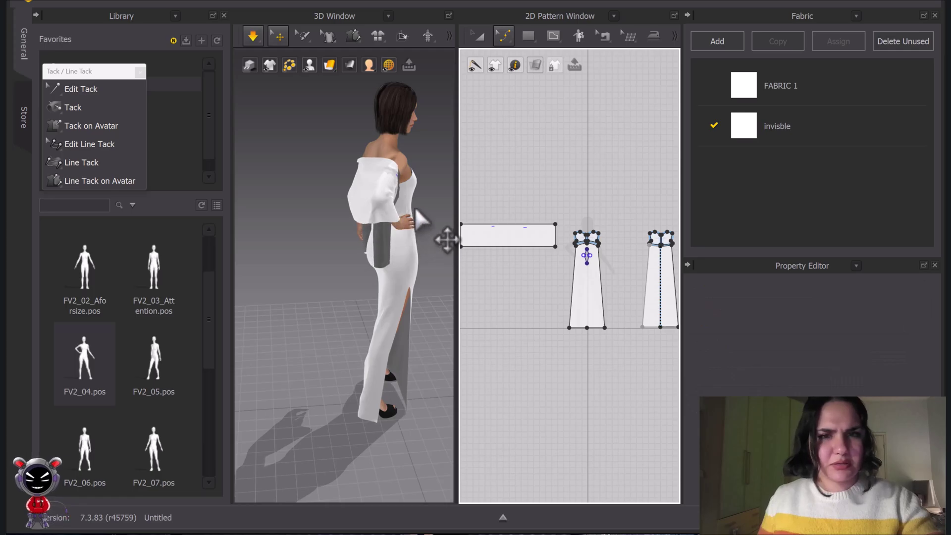
Adjust the shawl's upper edge at the avatar's right upper arm in the running simulation and check the front drape.
right_click_drag(427, 223, 356, 196)
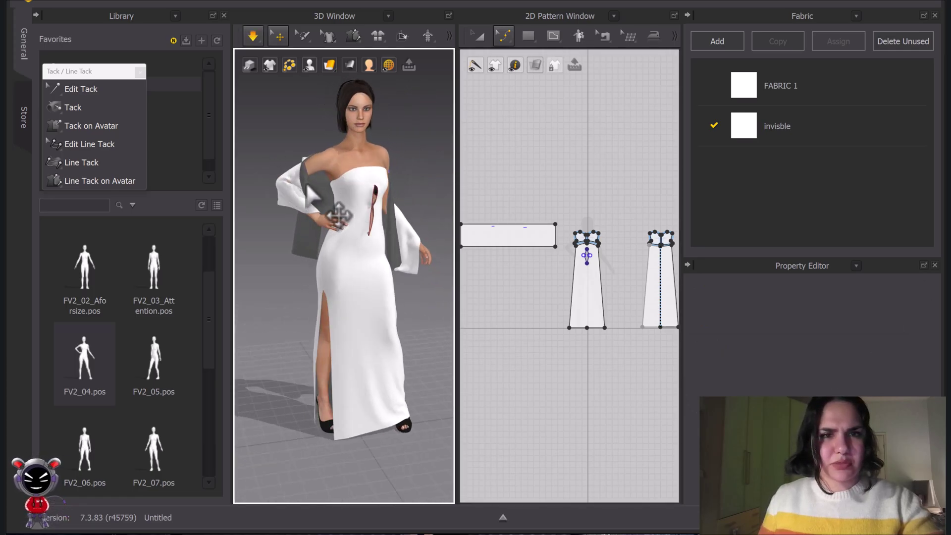
left_click(309, 186)
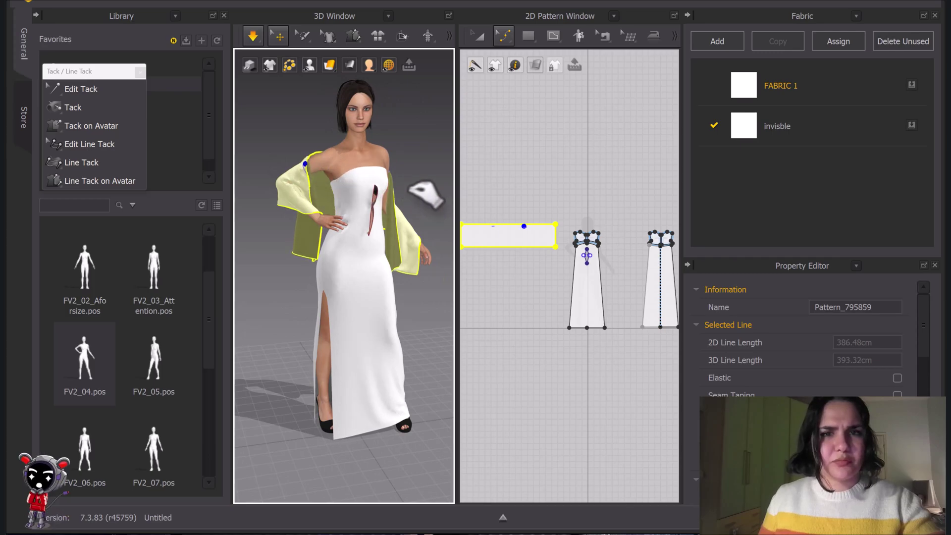
left_click(421, 168)
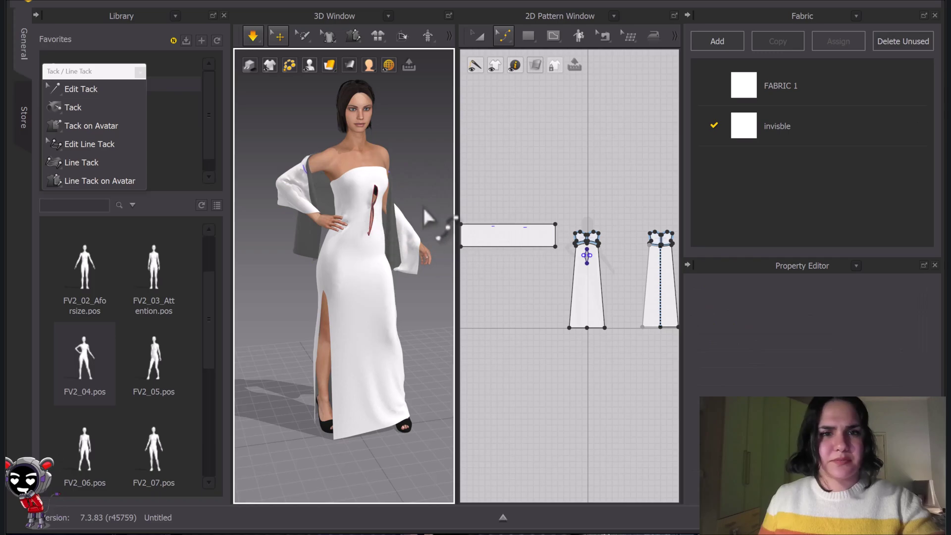
scroll(427, 223, "down", 3)
right_click_drag(422, 218, 405, 204)
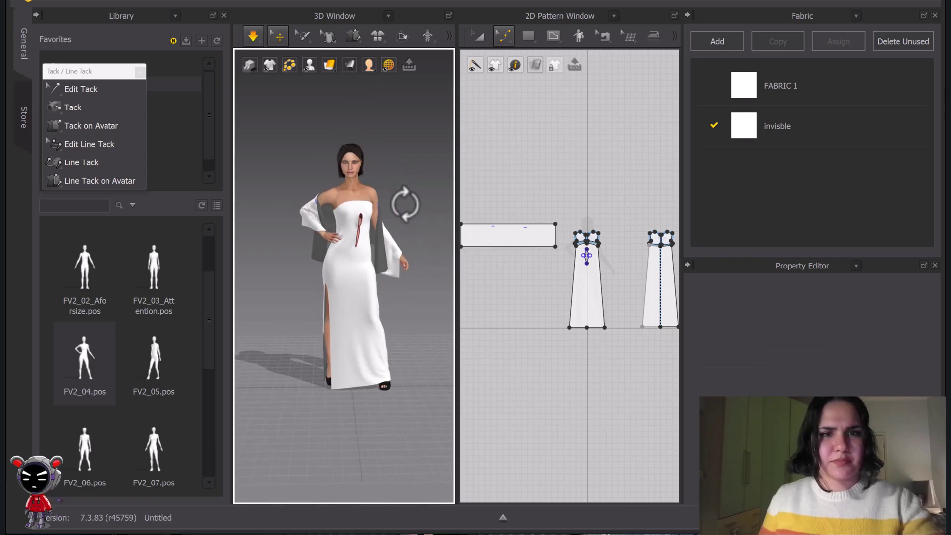
scroll(410, 223, "up", 3)
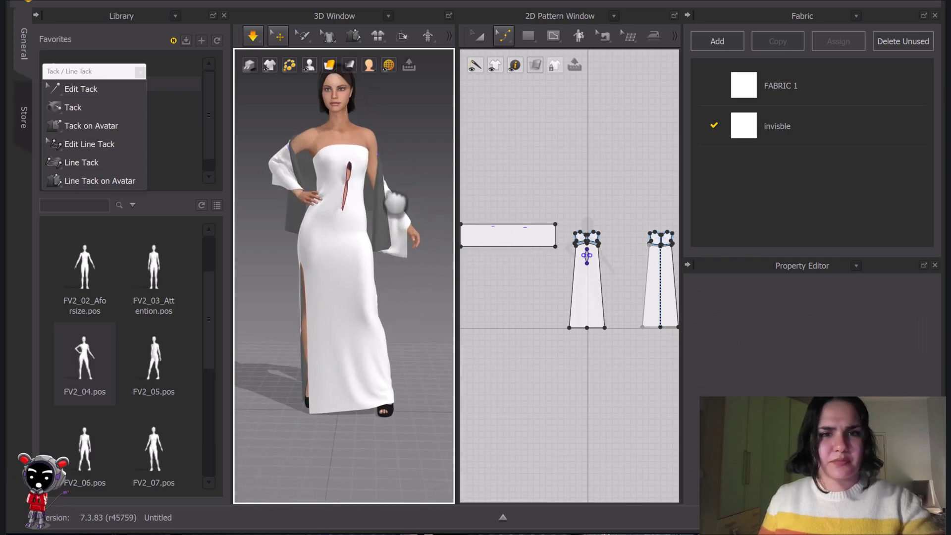
Collapse the Library and show only the 3D Window, with the full posed avatar in view.
left_click(37, 15)
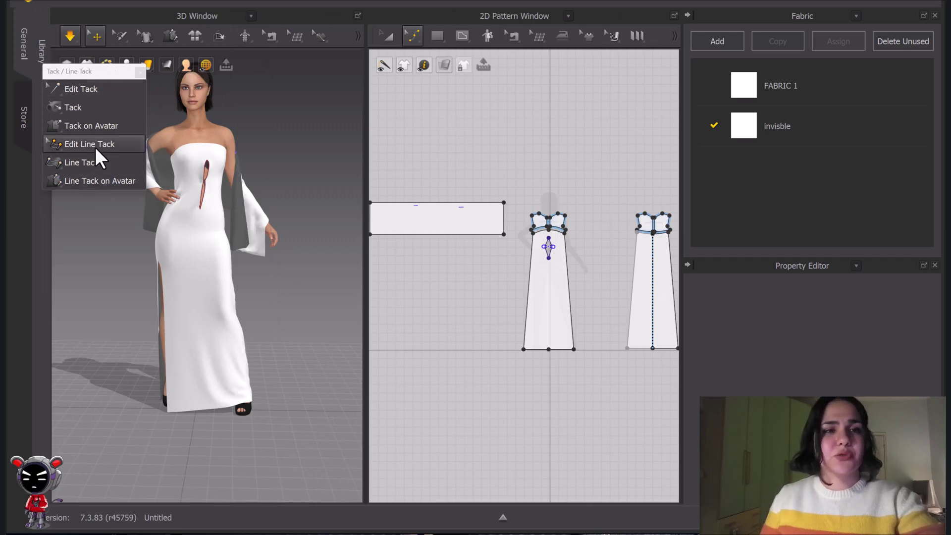
middle_click_drag(261, 167, 301, 168)
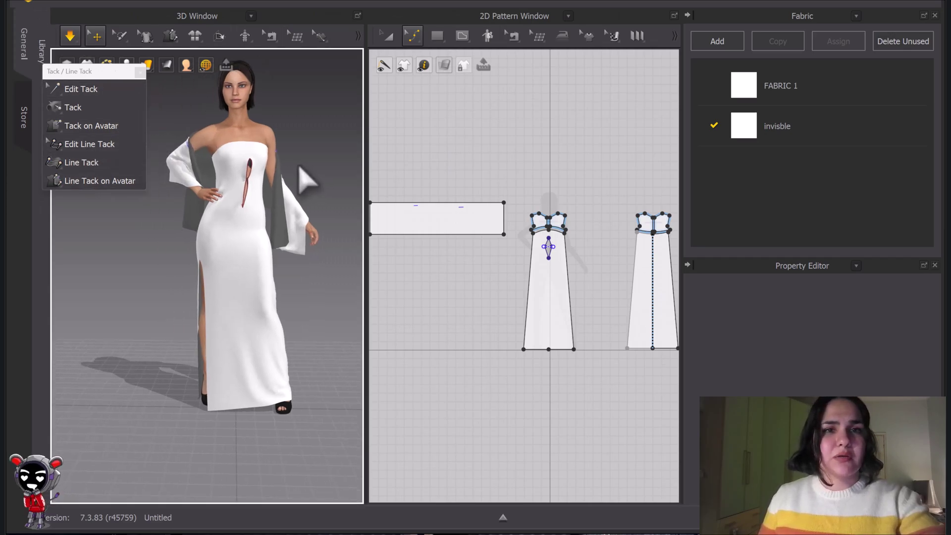
key("F12")
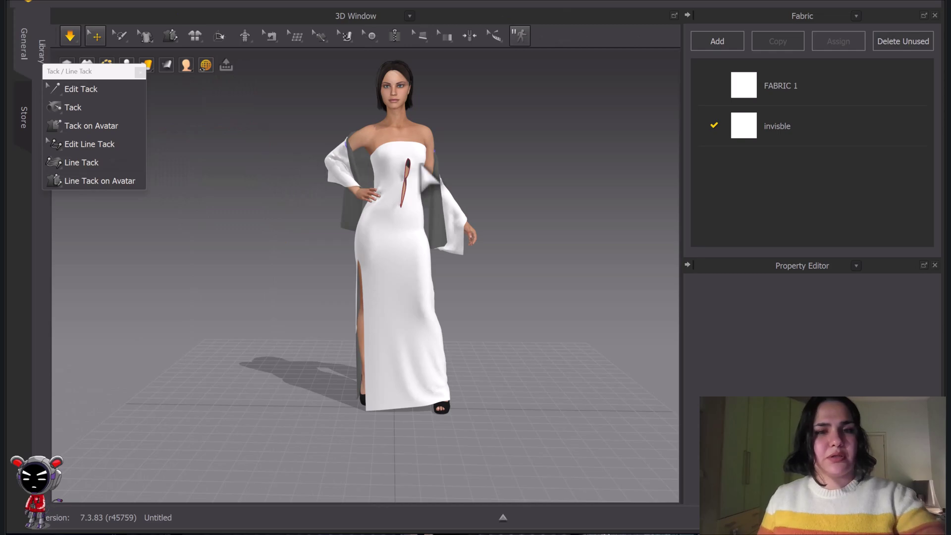
middle_click_drag(483, 170, 463, 183)
right_click_drag(463, 184, 457, 185)
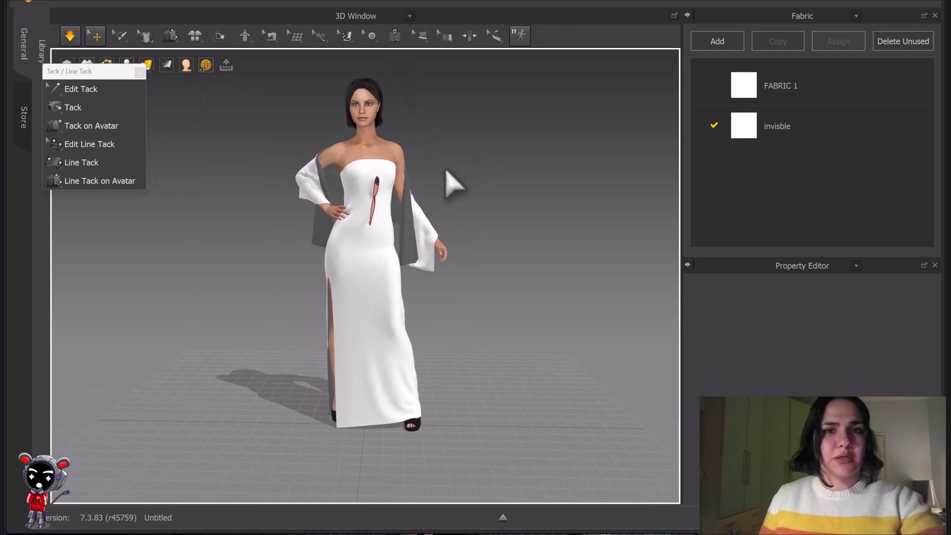